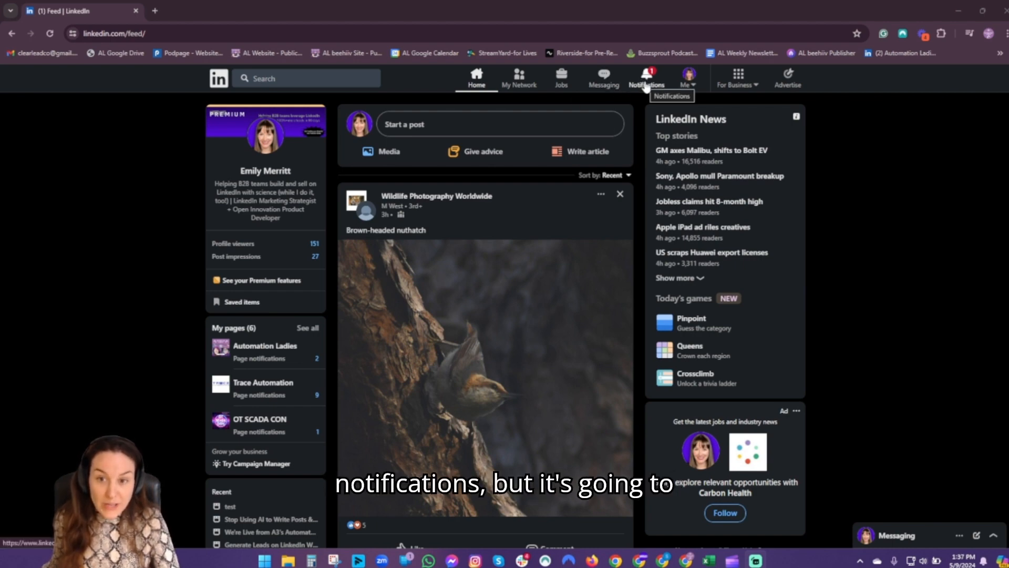
- From Notifications, open the Automation Ladies comment mention to reach the 'test' event page
{"action": "left_click", "coordinate": [646, 86]}
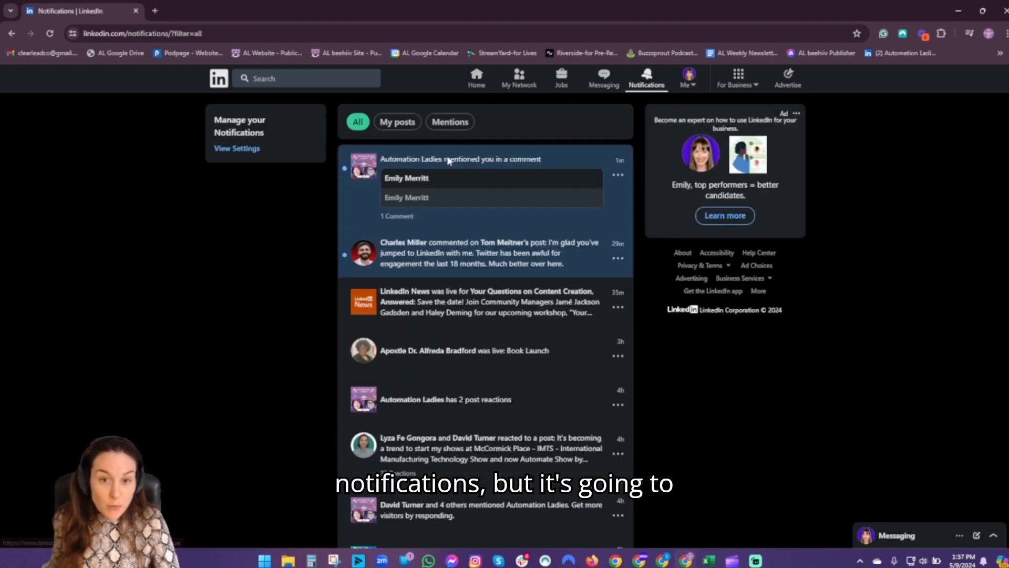
{"action": "left_click", "coordinate": [509, 164]}
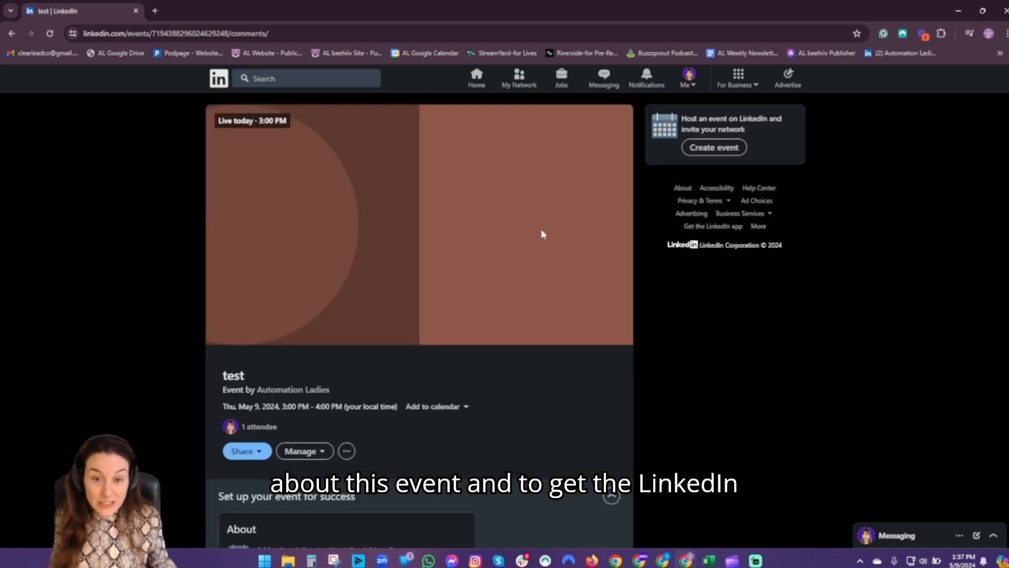
- Scroll down and give the event post a Love reaction
{"action": "scroll", "coordinate": [460, 299], "scroll_direction": "down", "scroll_amount": 3}
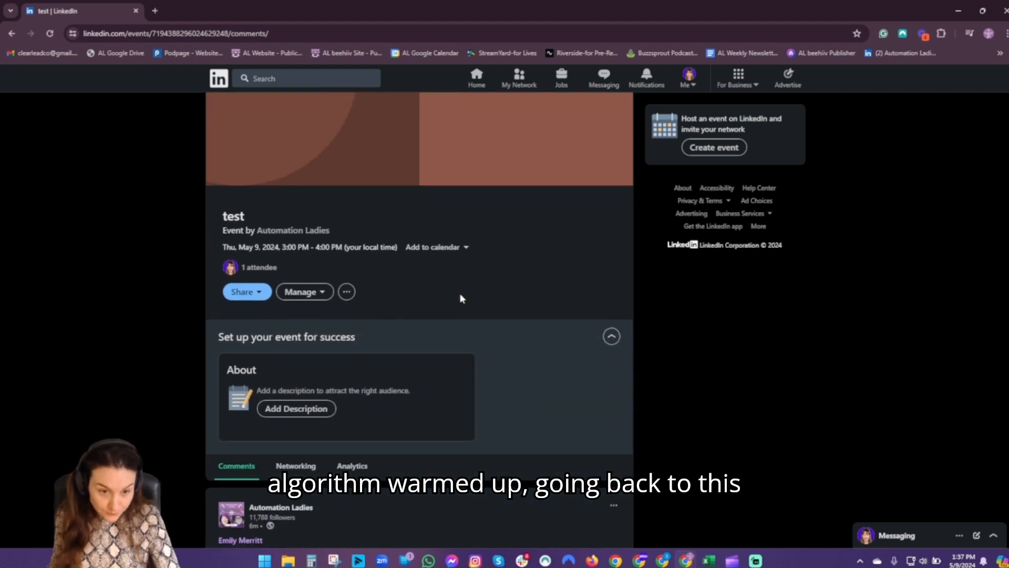
{"action": "scroll", "coordinate": [521, 293], "scroll_direction": "down", "scroll_amount": 3}
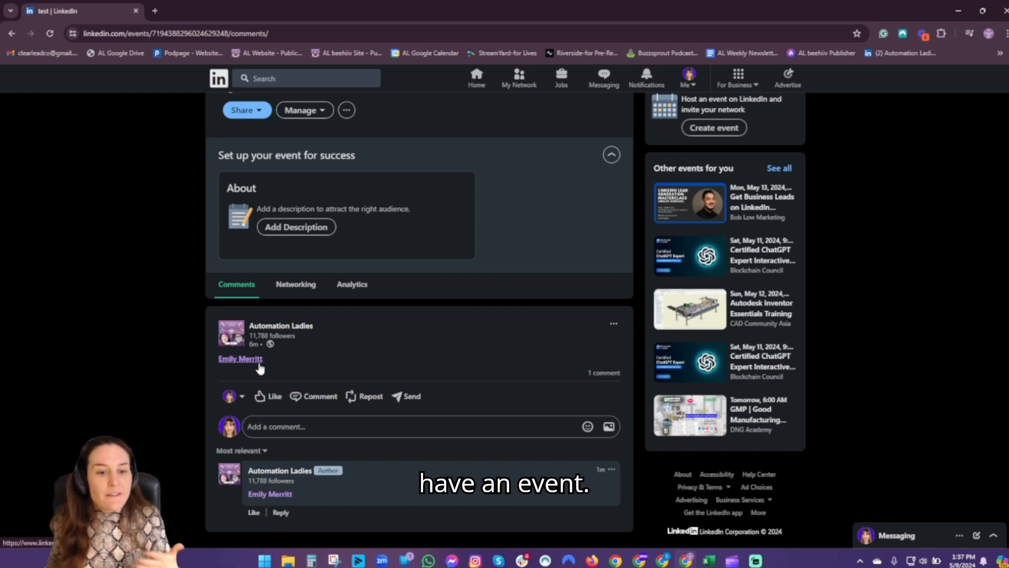
{"action": "mouse_move", "coordinate": [260, 397]}
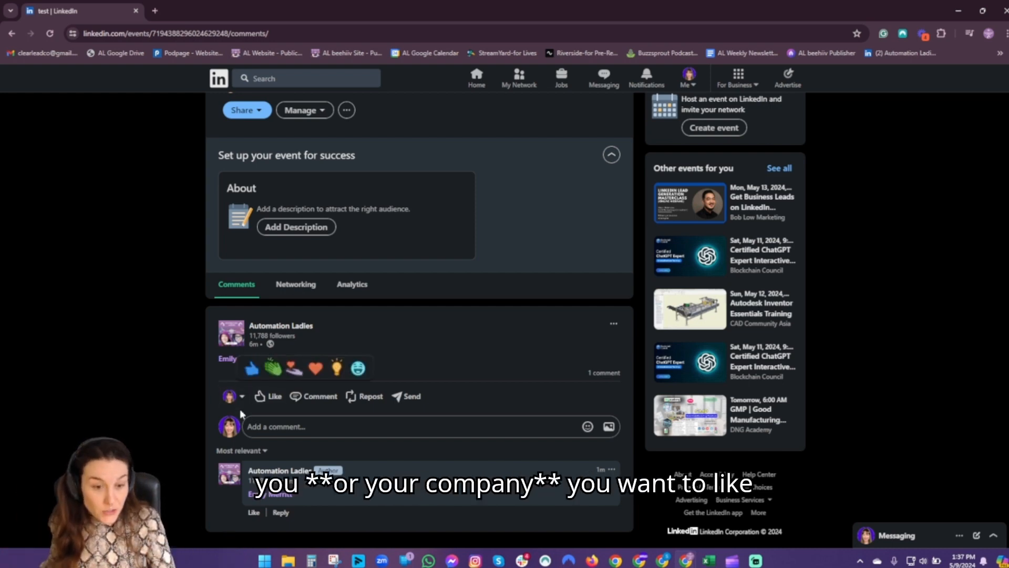
{"action": "left_click", "coordinate": [315, 368]}
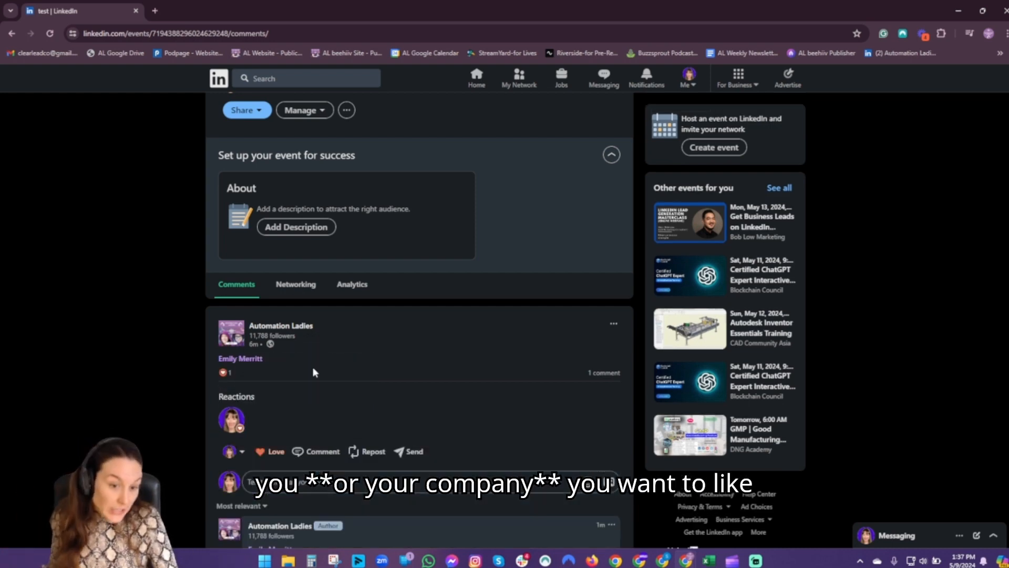
- React with Love to the Automation Ladies comment and bring up the repost choices
{"action": "scroll", "coordinate": [342, 435], "scroll_direction": "down", "scroll_amount": 1}
{"action": "mouse_move", "coordinate": [254, 513]}
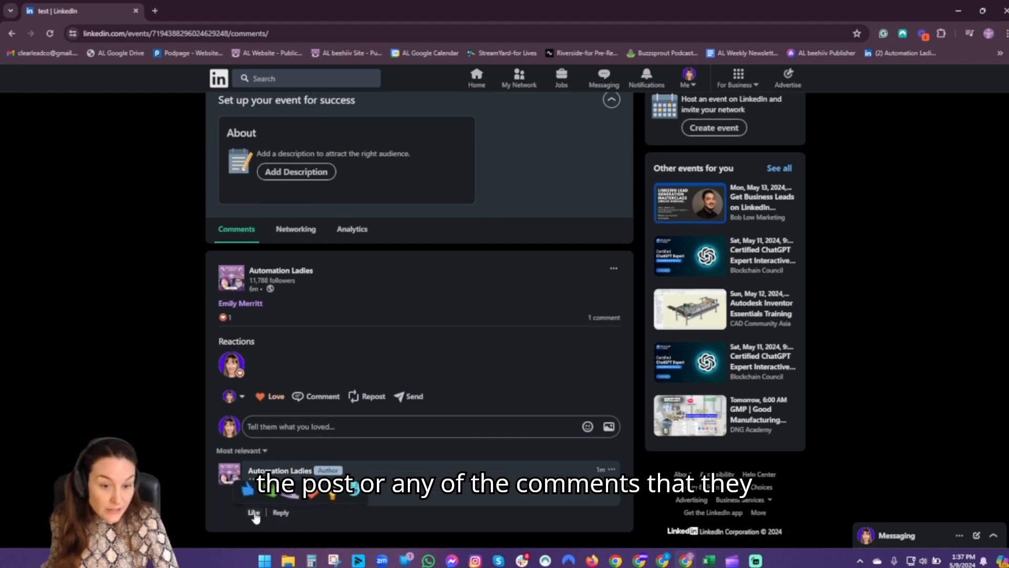
{"action": "left_click", "coordinate": [314, 493]}
{"action": "mouse_move", "coordinate": [276, 396]}
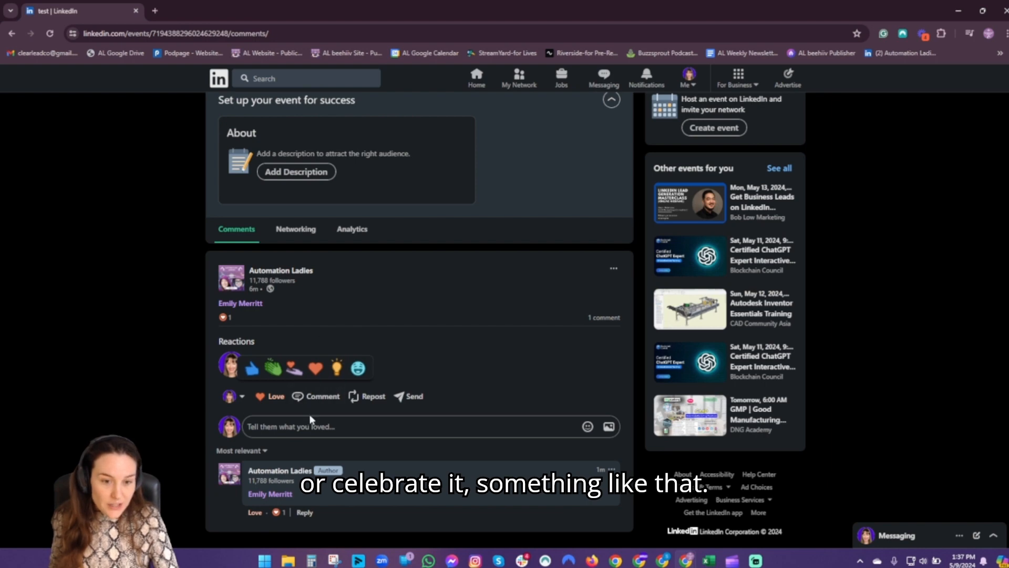
{"action": "left_click", "coordinate": [357, 398]}
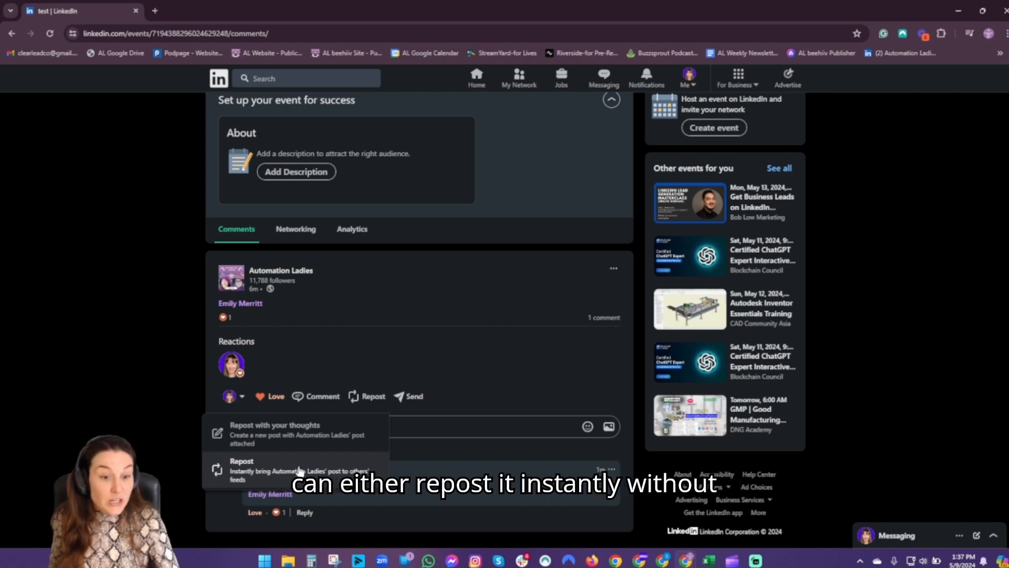
{"action": "left_click", "coordinate": [305, 430]}
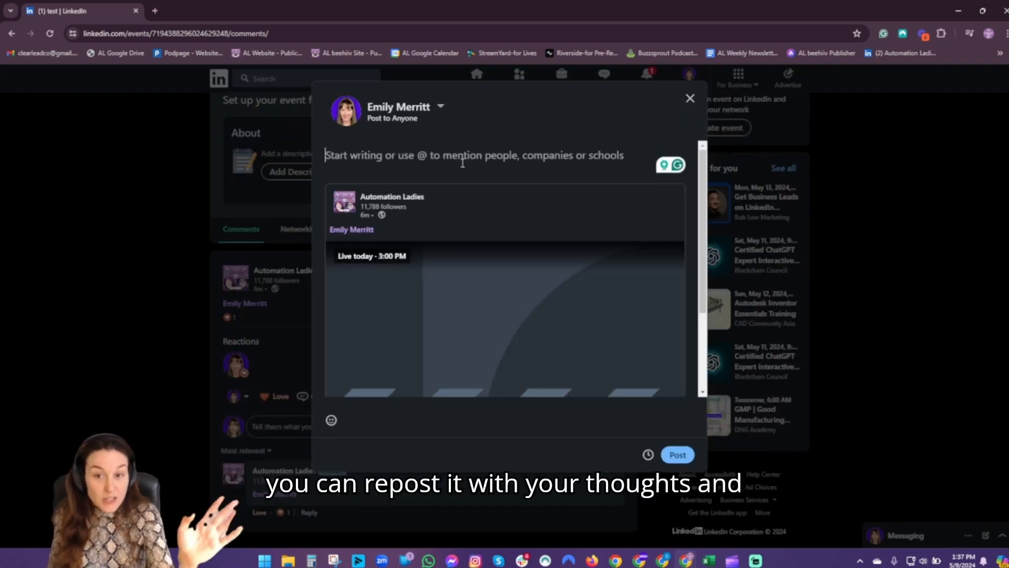
{"action": "left_click", "coordinate": [685, 103]}
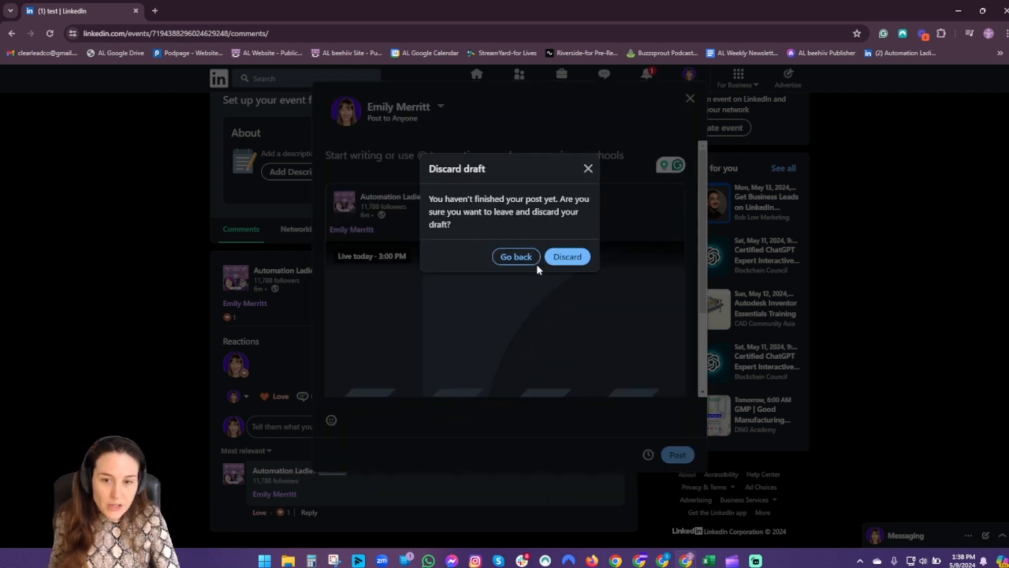
{"action": "left_click", "coordinate": [552, 259]}
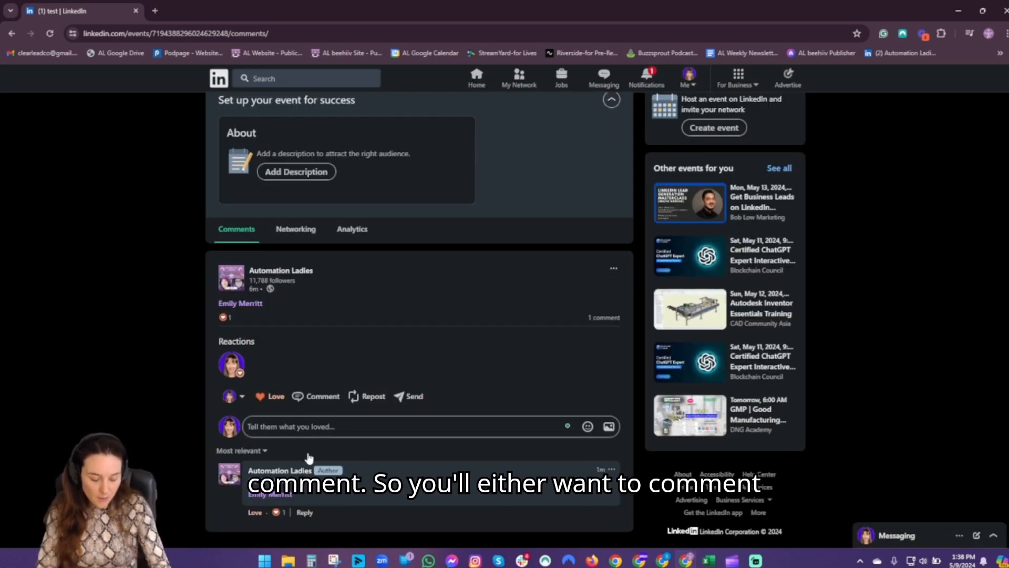
- Write a comment tagging Automation Ladies and the co-host, reading 'so excited about this!'
{"action": "type", "text": "@s"}
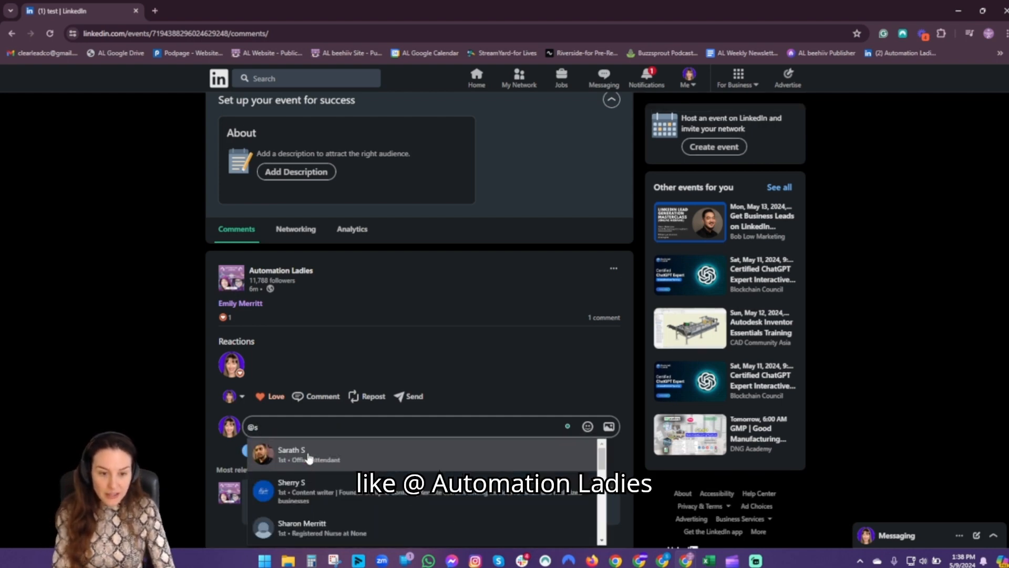
{"action": "key", "text": "BackSpace"}
{"action": "type", "text": "a"}
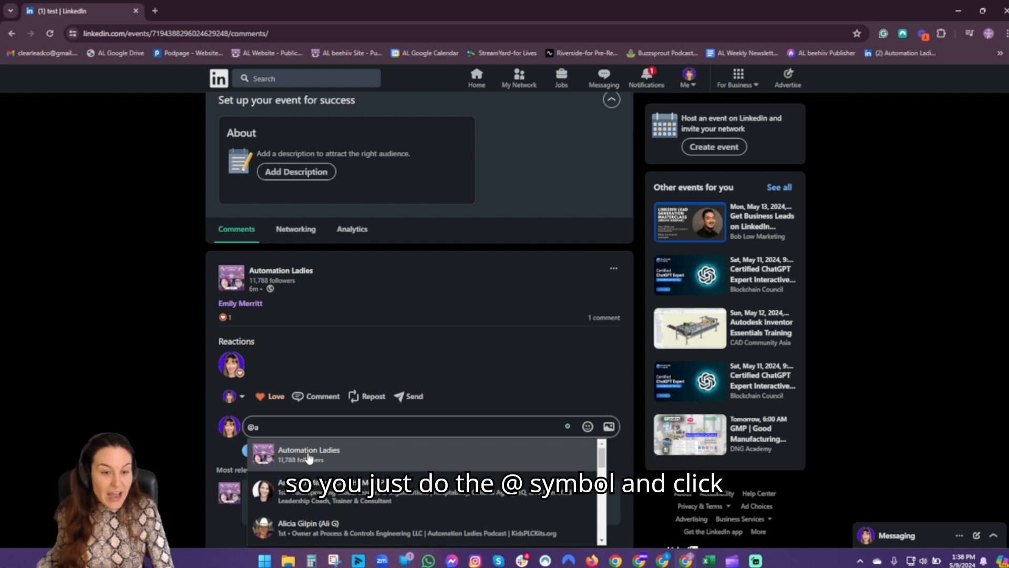
{"action": "left_click", "coordinate": [310, 455]}
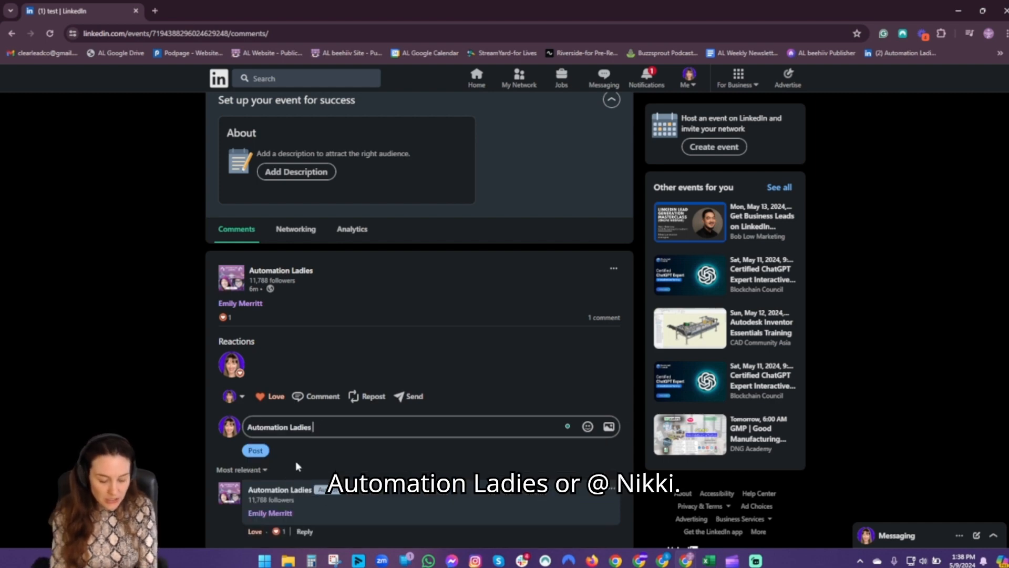
{"action": "type", "text": "@ni"}
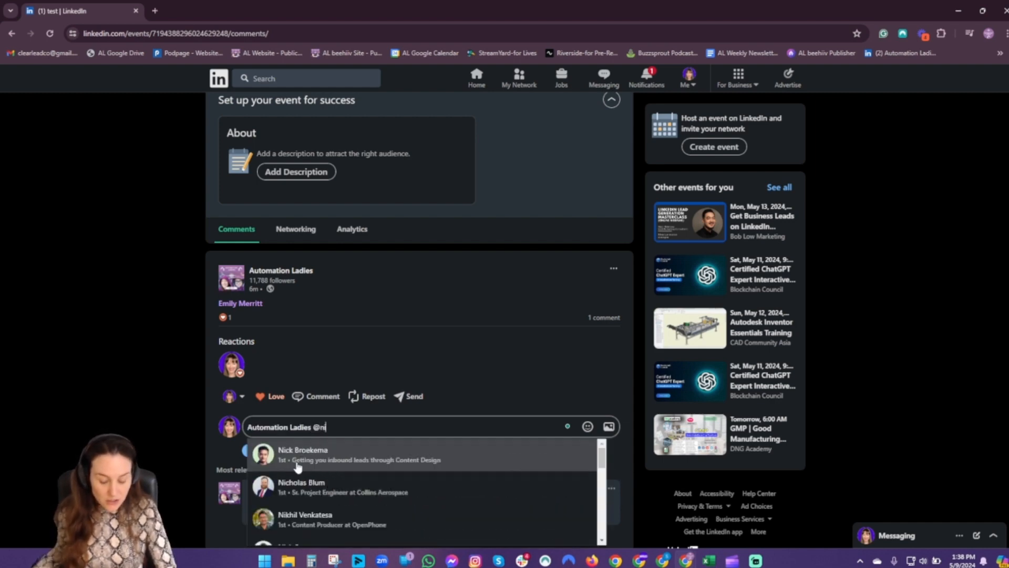
{"action": "type", "text": "kk"}
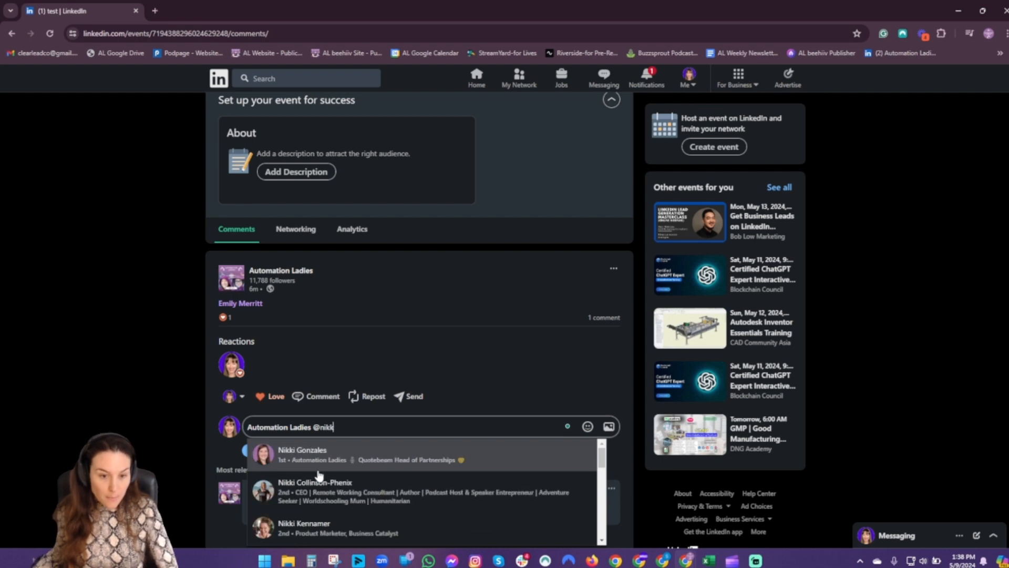
{"action": "left_click", "coordinate": [335, 466]}
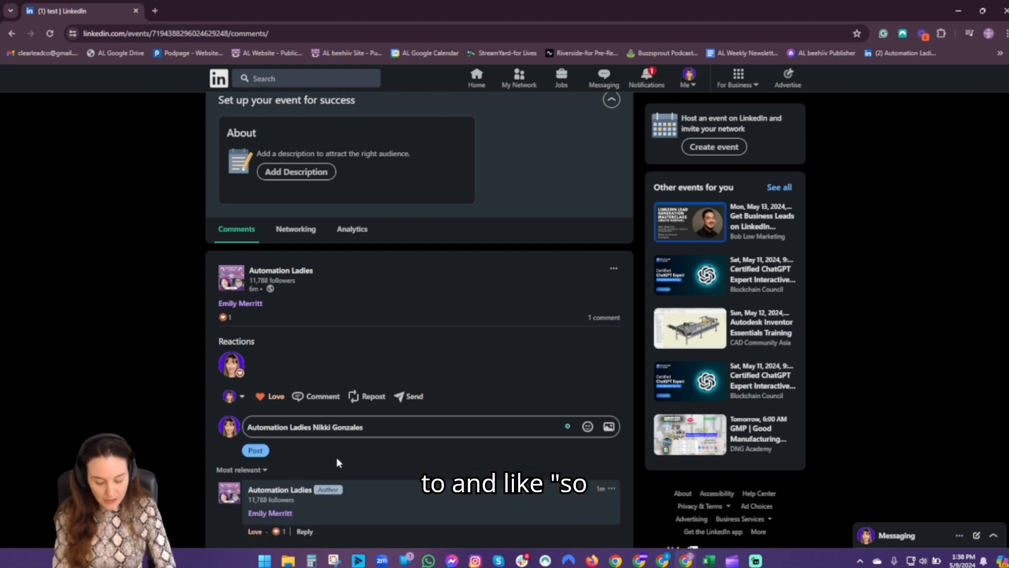
{"action": "type", "text": "so ex"}
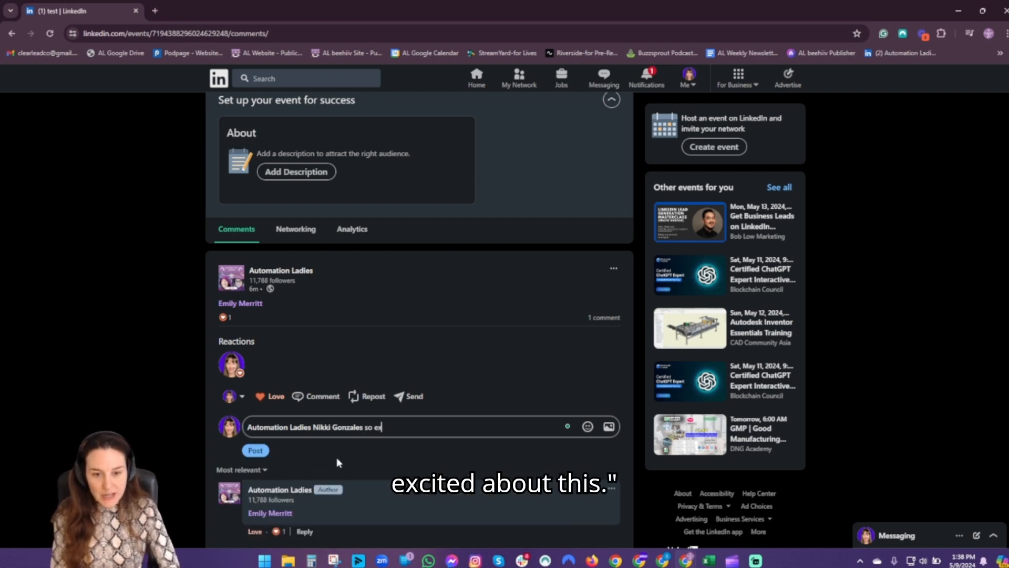
{"action": "type", "text": "cited about this"}
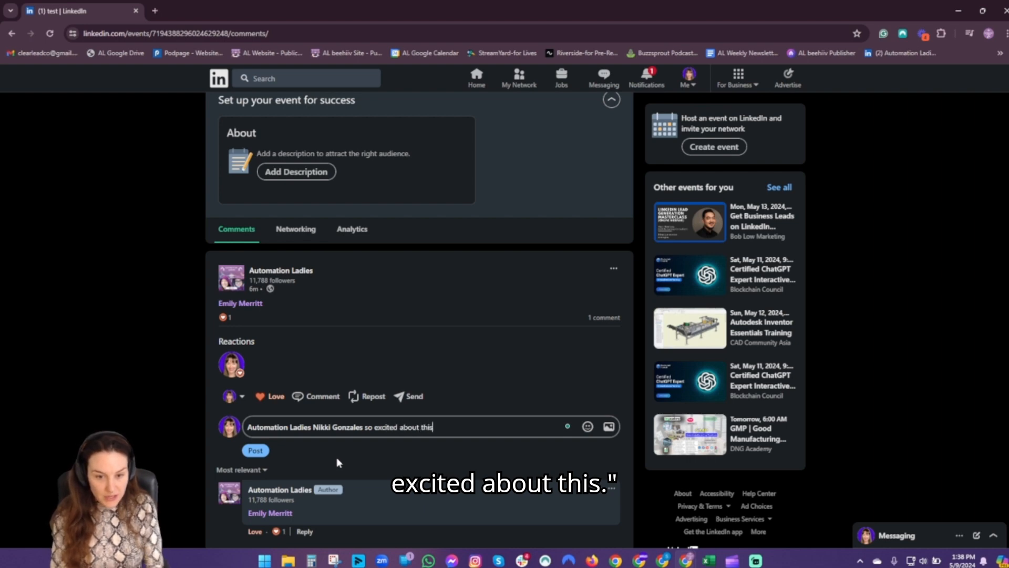
{"action": "type", "text": "!"}
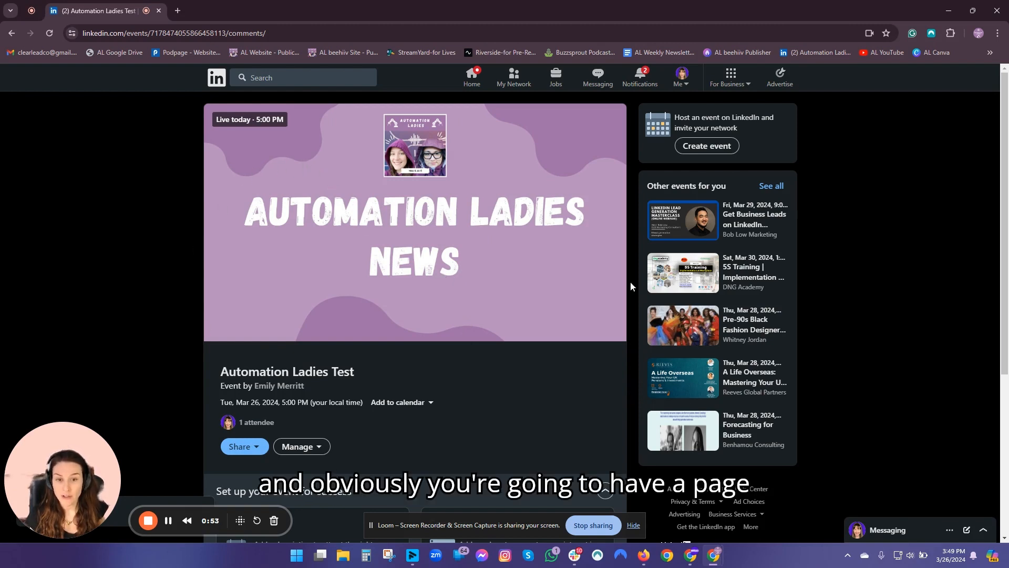
- Copy the Automation Ladies Test event link via Share > Copy link
{"action": "scroll", "coordinate": [396, 410], "scroll_direction": "down", "scroll_amount": 1}
{"action": "scroll", "coordinate": [395, 409], "scroll_direction": "up", "scroll_amount": 1}
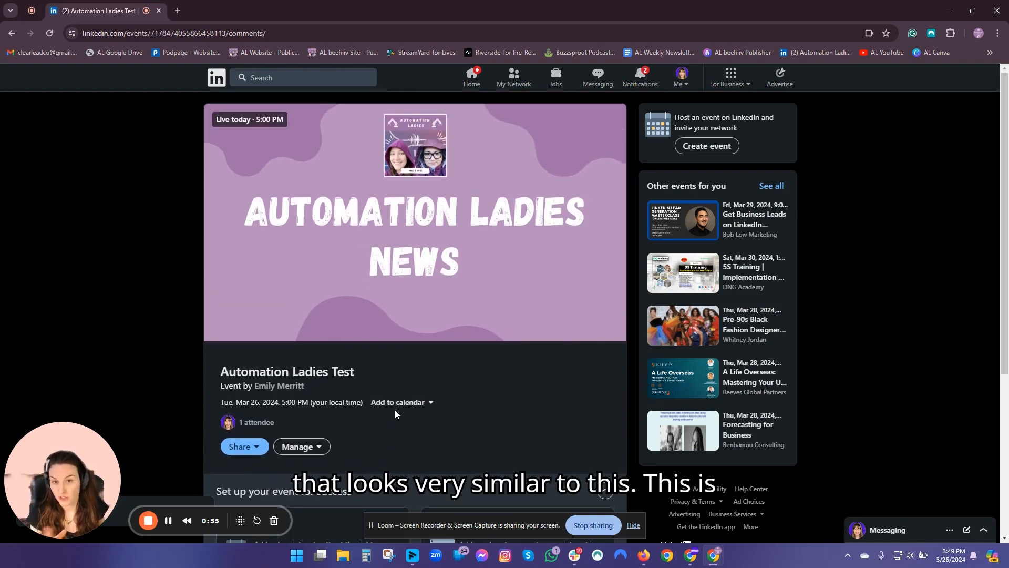
{"action": "left_click", "coordinate": [237, 447]}
{"action": "scroll", "coordinate": [236, 421], "scroll_direction": "down", "scroll_amount": 3}
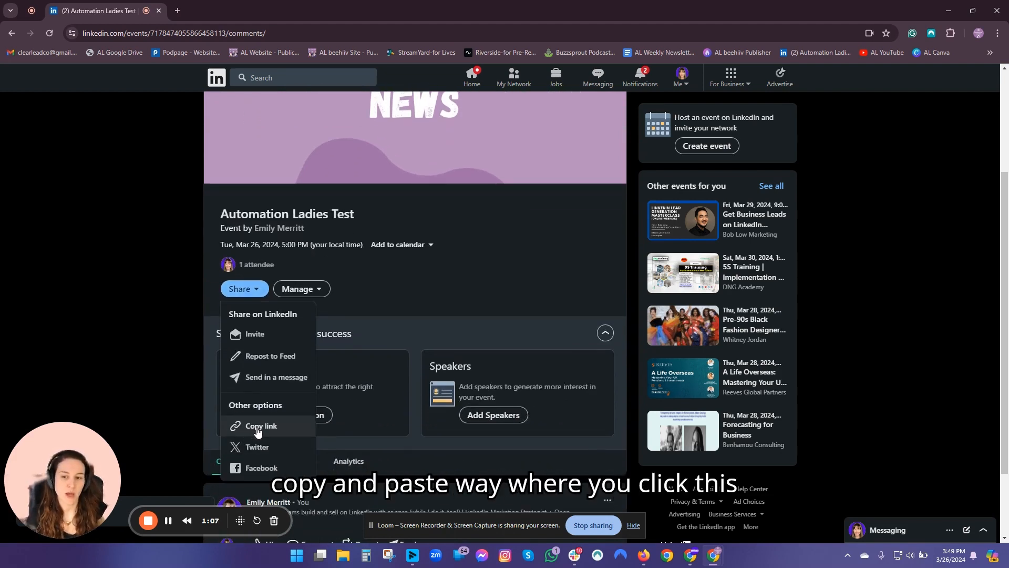
{"action": "left_click", "coordinate": [257, 427]}
{"action": "scroll", "coordinate": [245, 439], "scroll_direction": "down", "scroll_amount": 2}
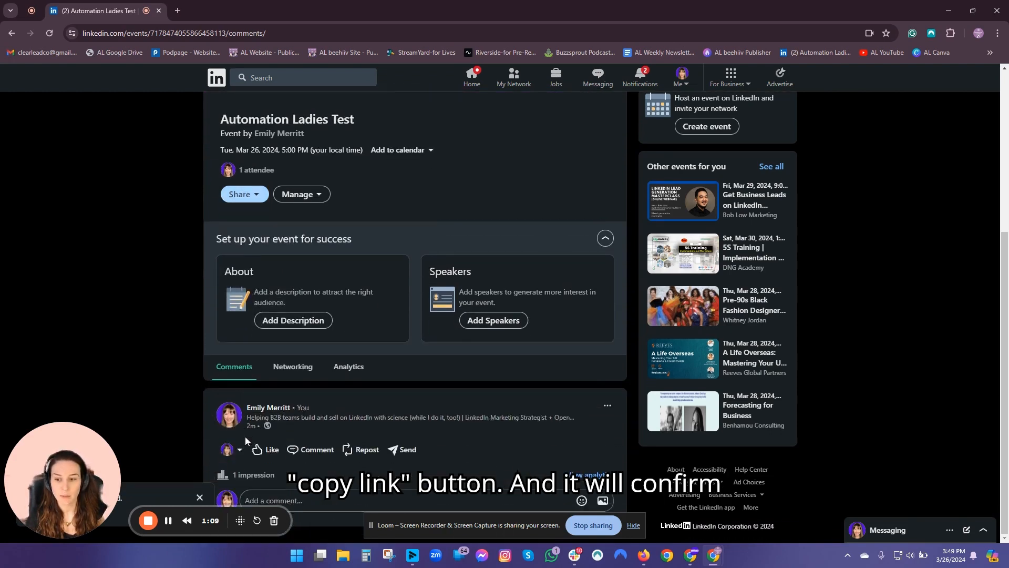
{"action": "scroll", "coordinate": [245, 440], "scroll_direction": "up", "scroll_amount": 2}
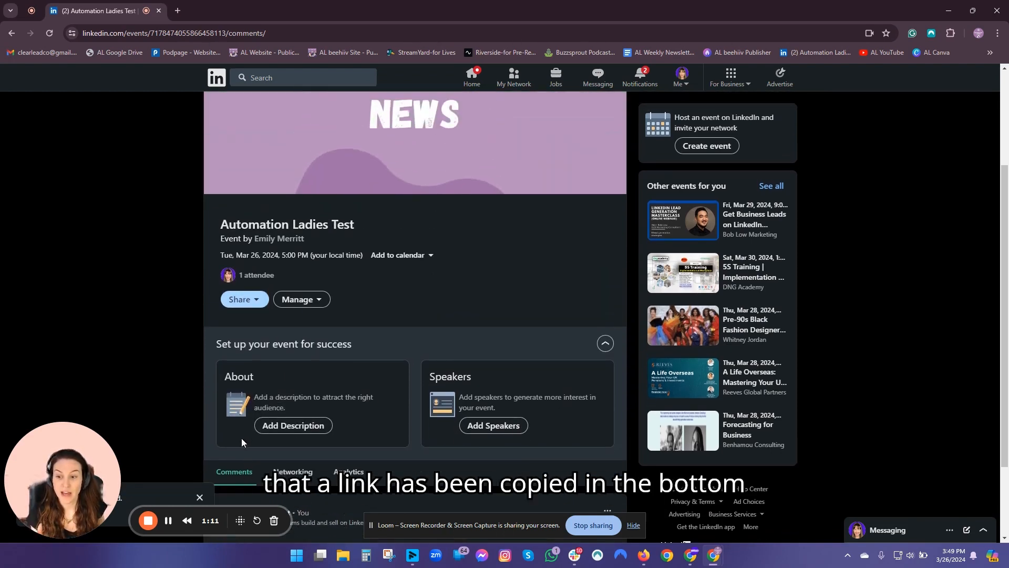
{"action": "left_click_drag", "start_coordinate": [103, 457], "coordinate": [93, 337]}
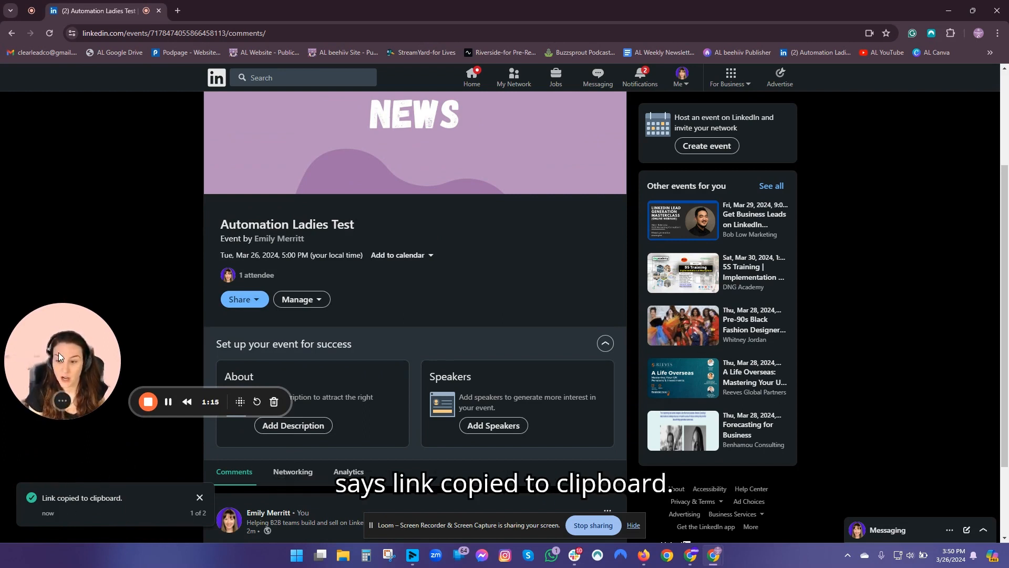
{"action": "left_click_drag", "start_coordinate": [59, 352], "coordinate": [62, 462]}
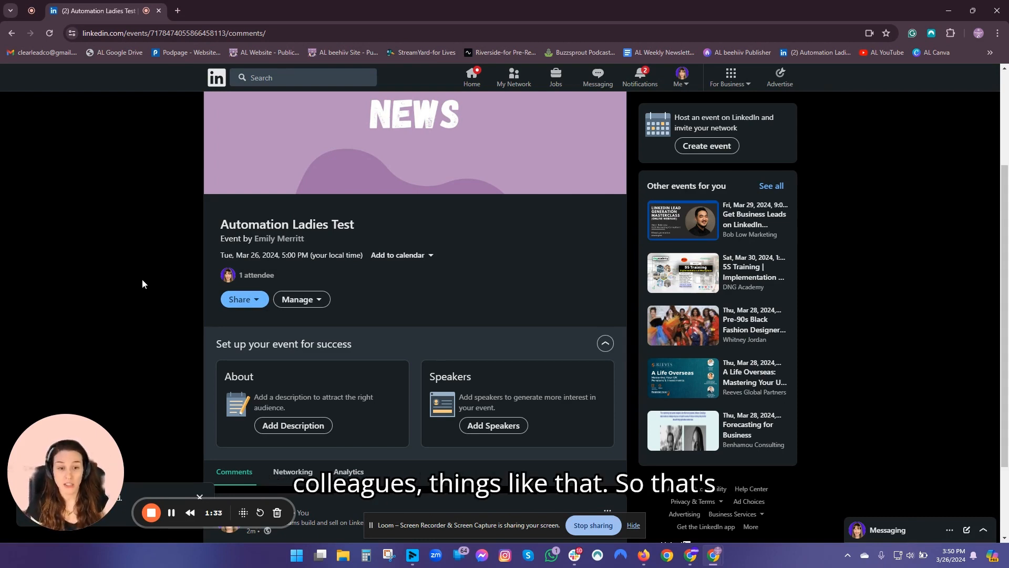
- From the event's Share menu, start a repost of the event to the feed
{"action": "scroll", "coordinate": [317, 194], "scroll_direction": "up", "scroll_amount": 3}
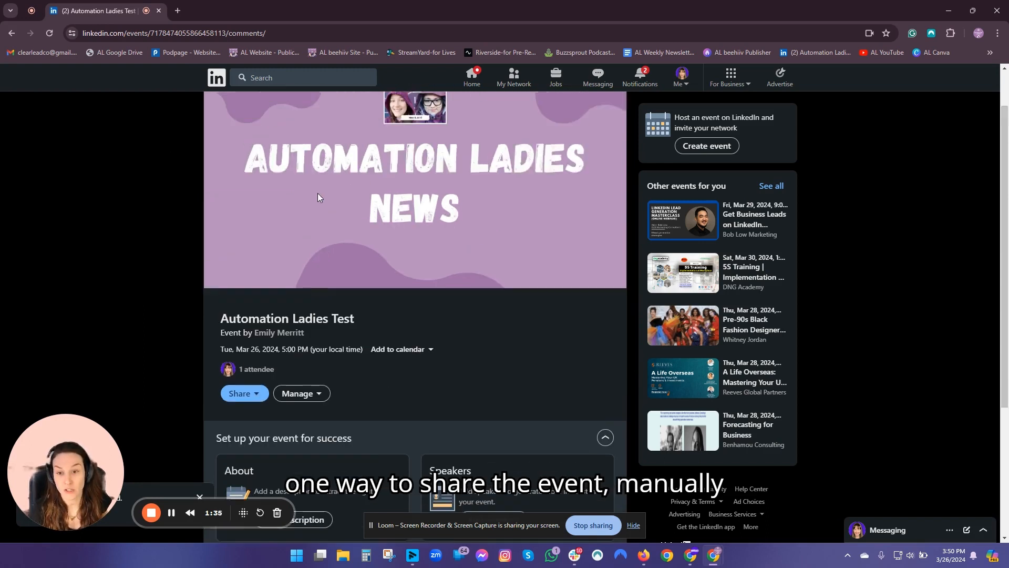
{"action": "left_click", "coordinate": [239, 447]}
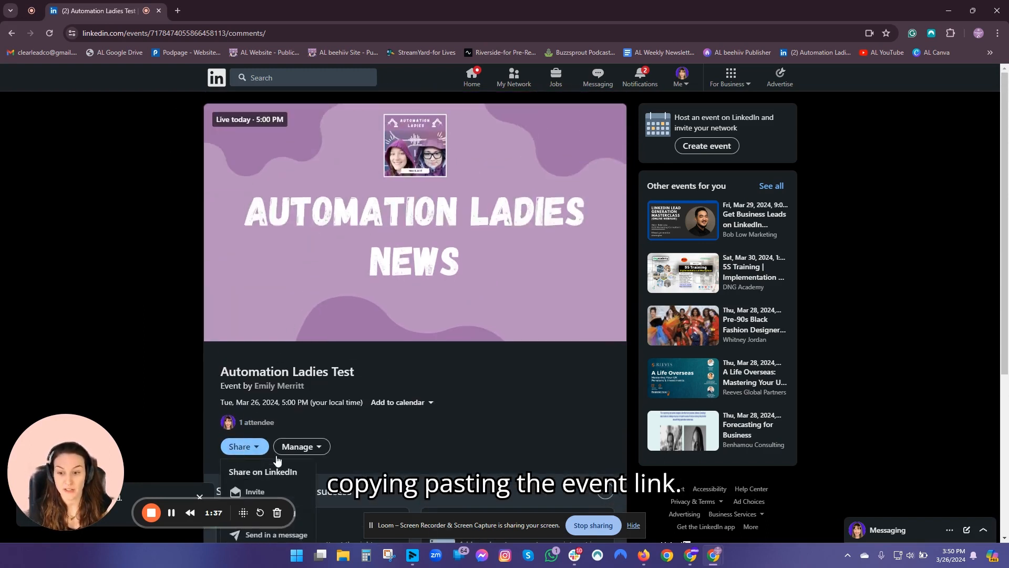
{"action": "scroll", "coordinate": [258, 452], "scroll_direction": "down", "scroll_amount": 2}
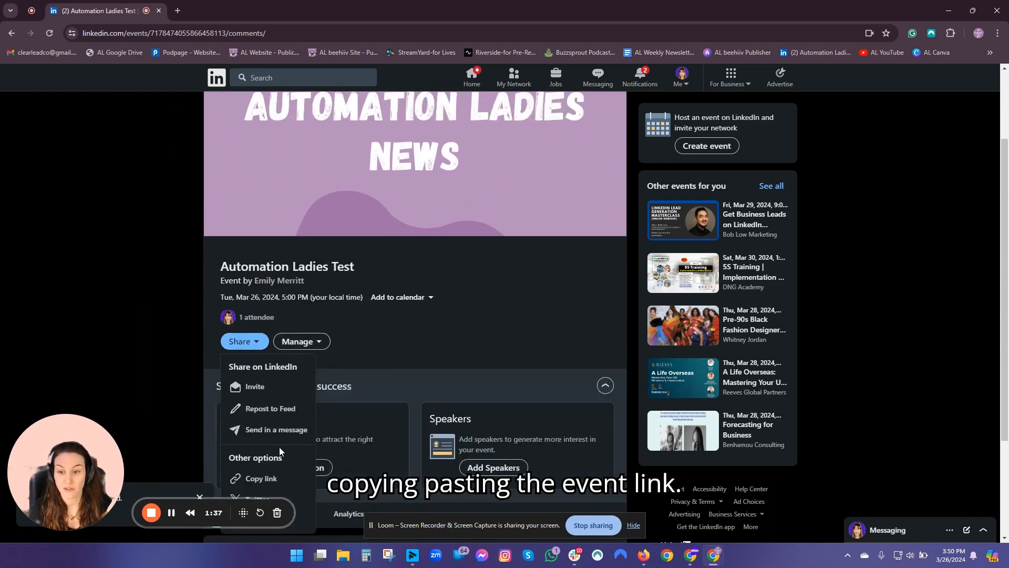
{"action": "left_click", "coordinate": [269, 413]}
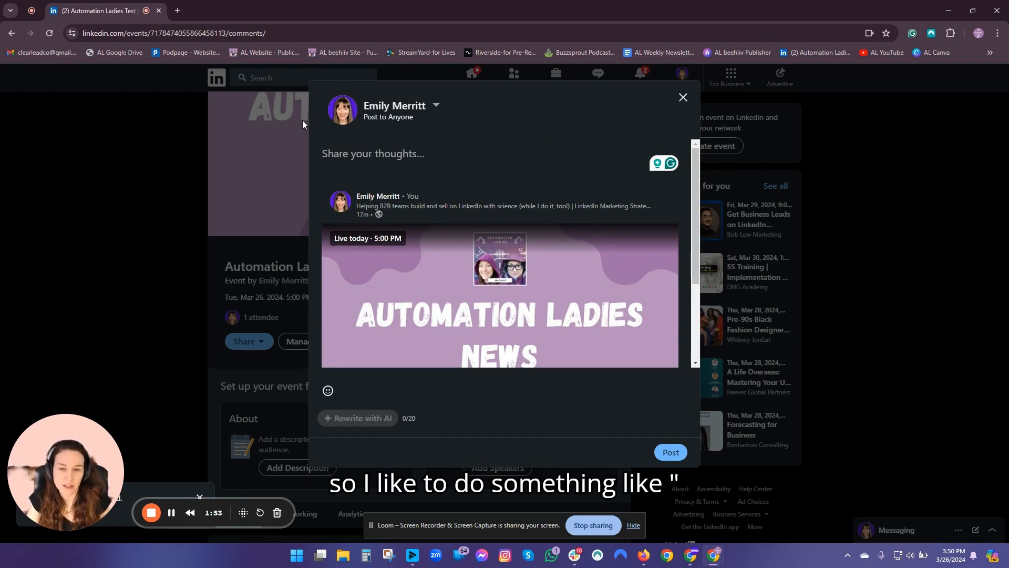
- Caption the repost 'This thurs at 3pm CST talking with' and tag Automation Ladies
{"action": "type", "text": "This th"}
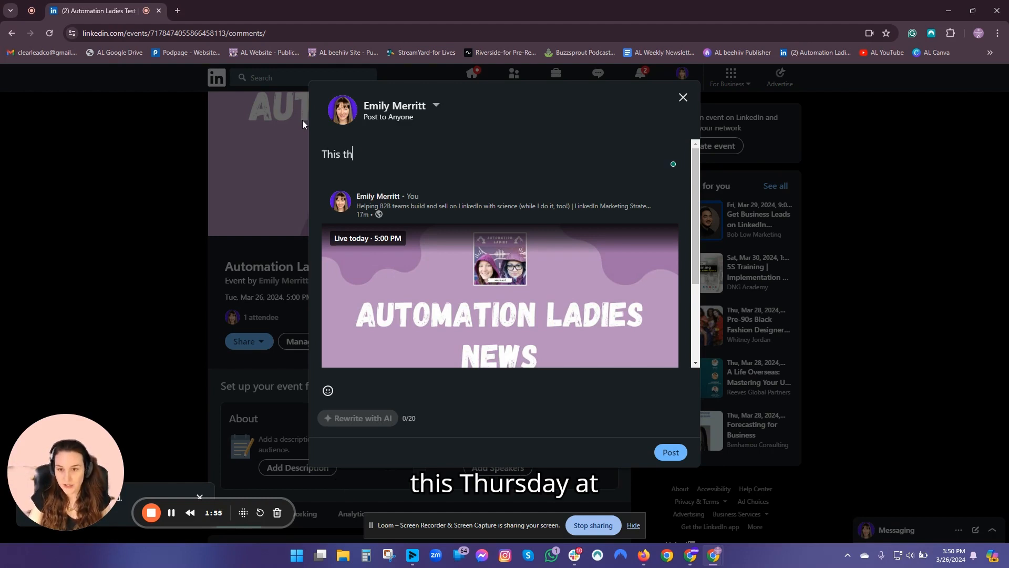
{"action": "type", "text": "urs at "}
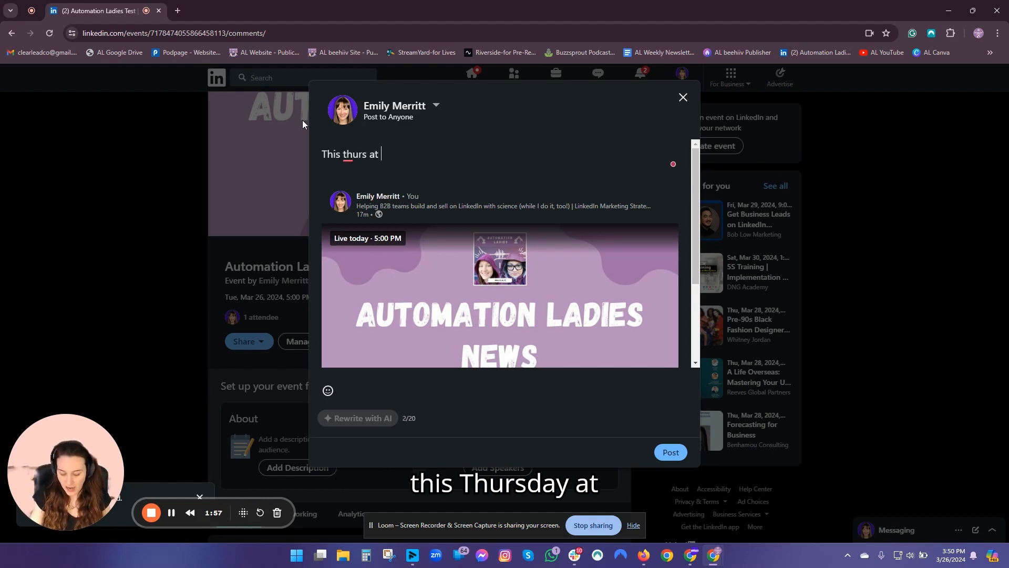
{"action": "type", "text": "3pm S"}
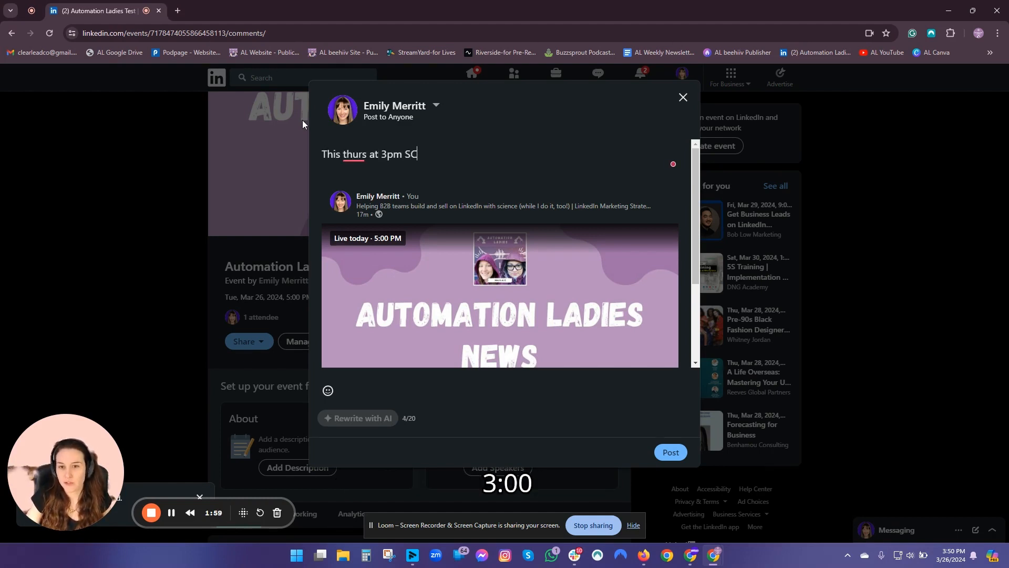
{"action": "key", "text": "BackSpace"}
{"action": "type", "text": "CST "}
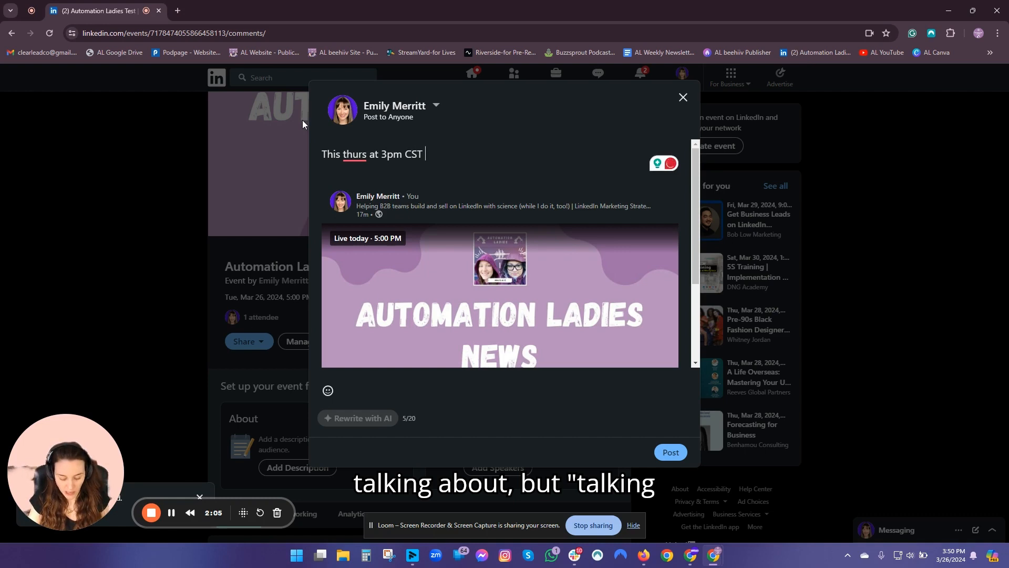
{"action": "type", "text": "talkig"}
{"action": "key", "text": "BackSpace"}
{"action": "key", "text": "BackSpace"}
{"action": "type", "text": "in"}
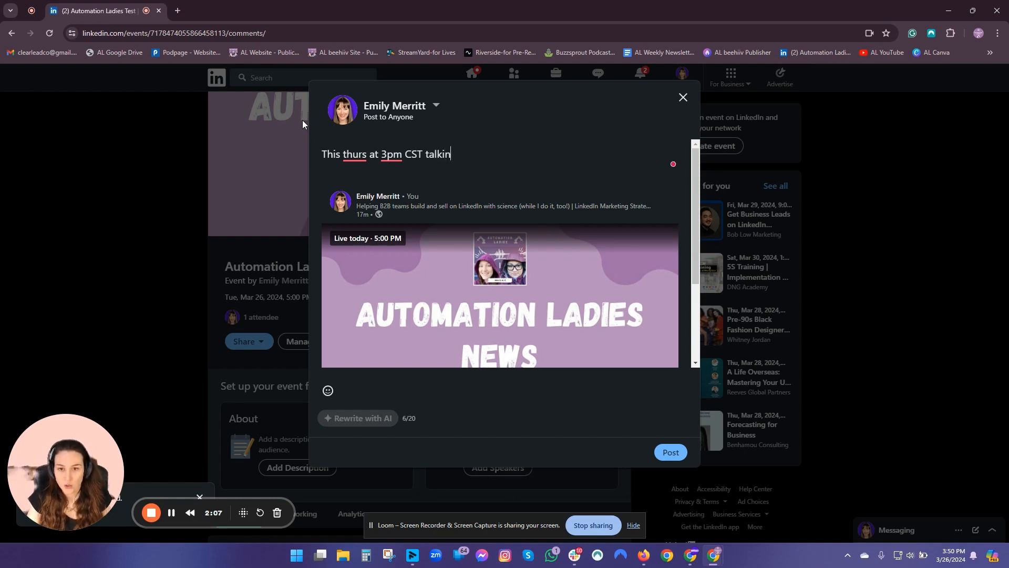
{"action": "type", "text": "g with @AU"}
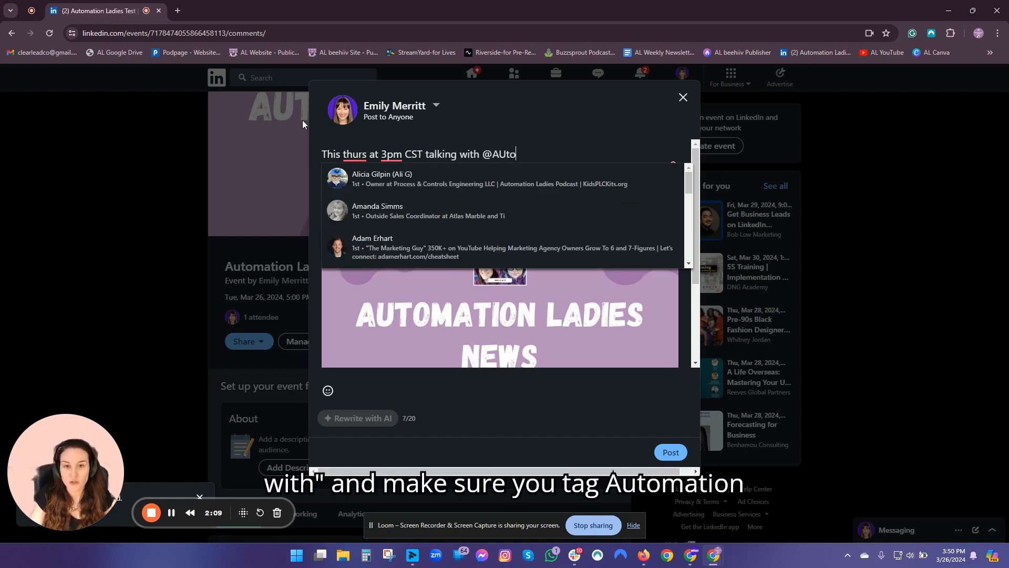
{"action": "key", "text": "BackSpace"}
{"action": "type", "text": "u"}
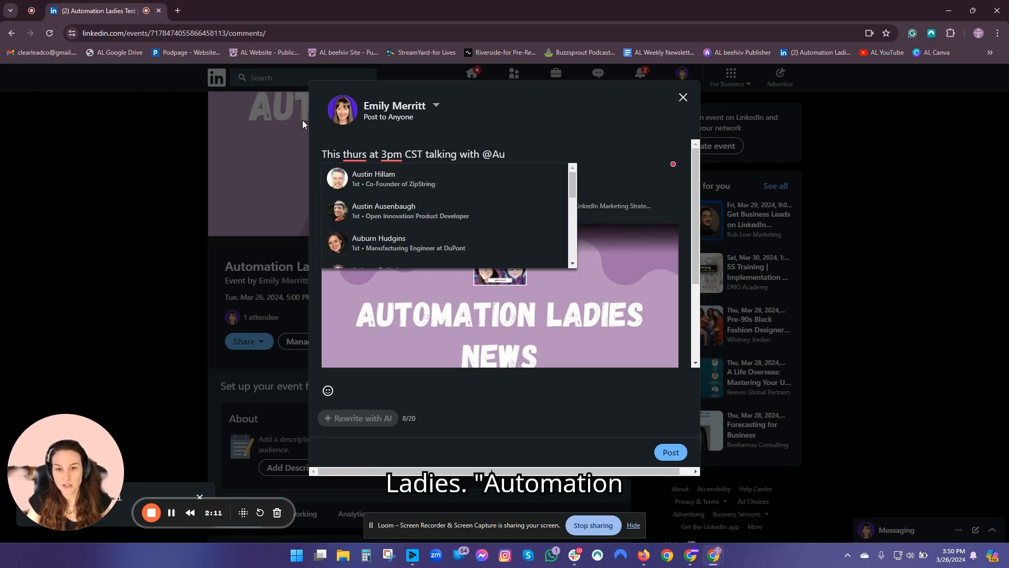
{"action": "type", "text": "tom"}
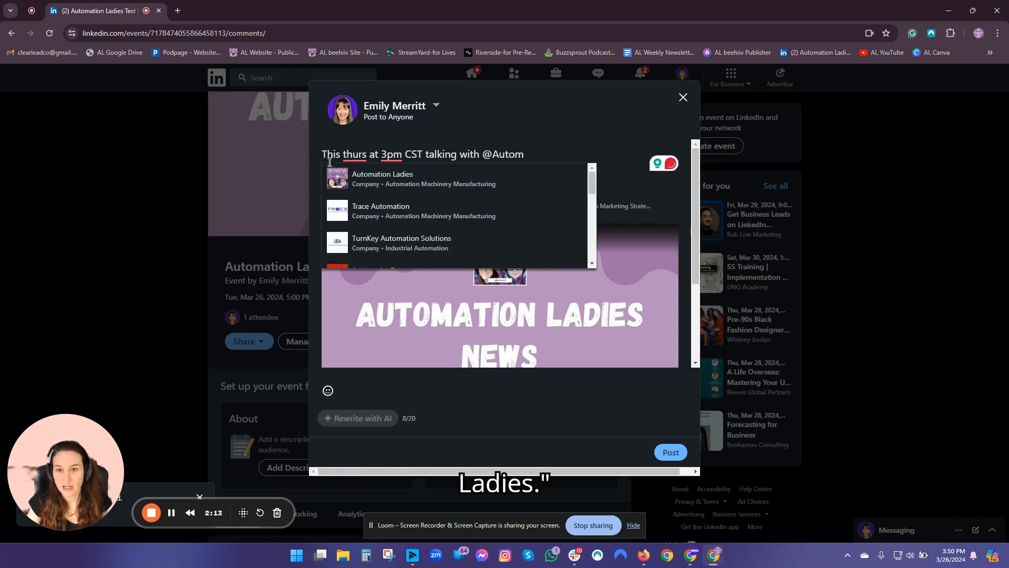
{"action": "left_click", "coordinate": [366, 176]}
- Tag both event hosts in the repost caption
{"action": "type", "text": "@"}
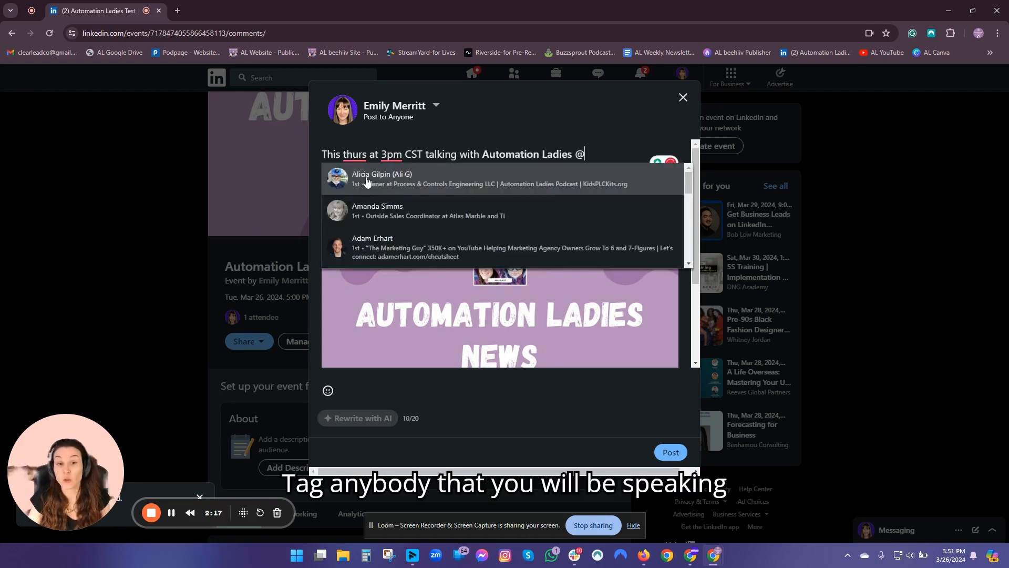
{"action": "type", "text": "ali"}
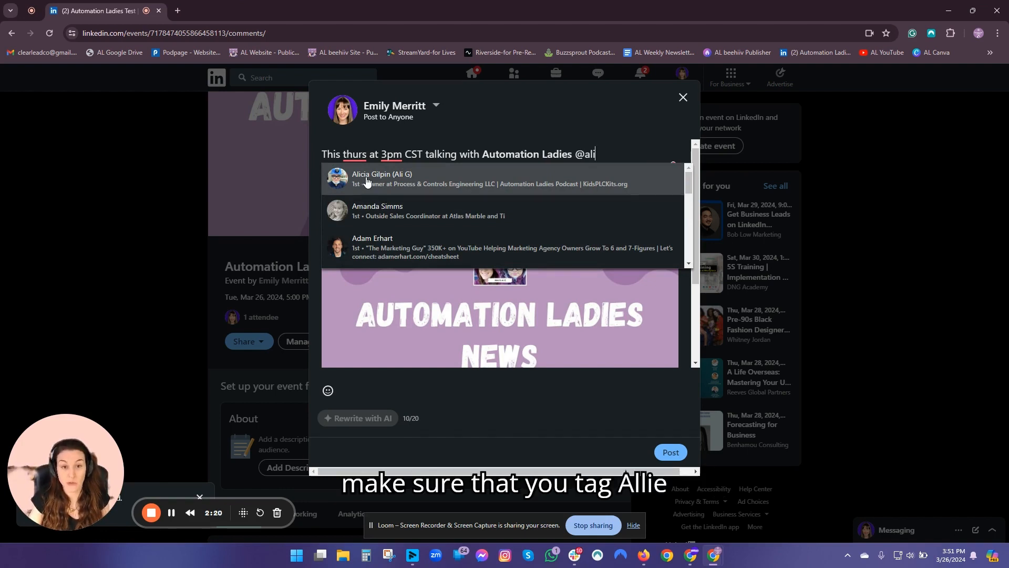
{"action": "left_click", "coordinate": [366, 181]}
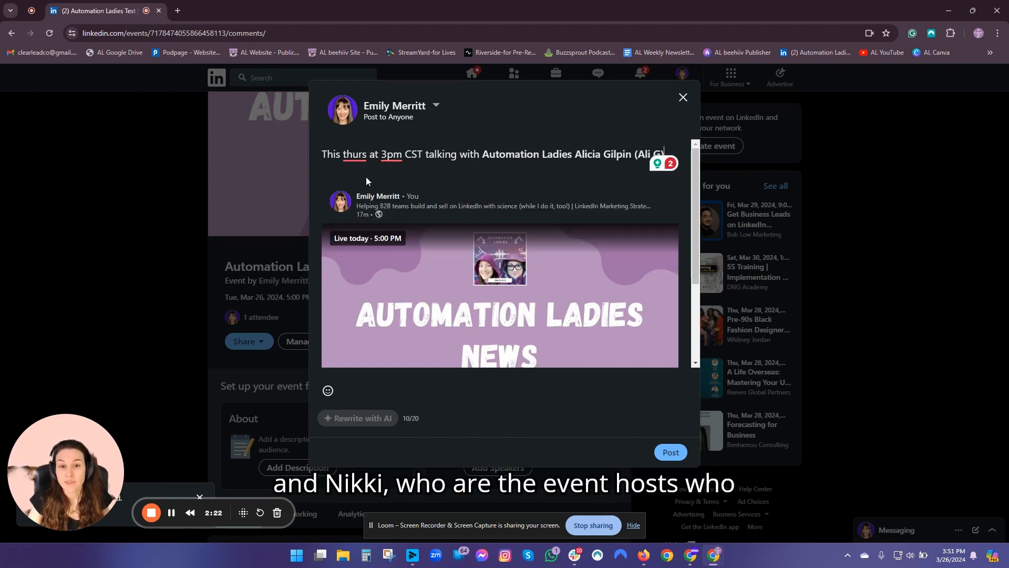
{"action": "type", "text": "@"}
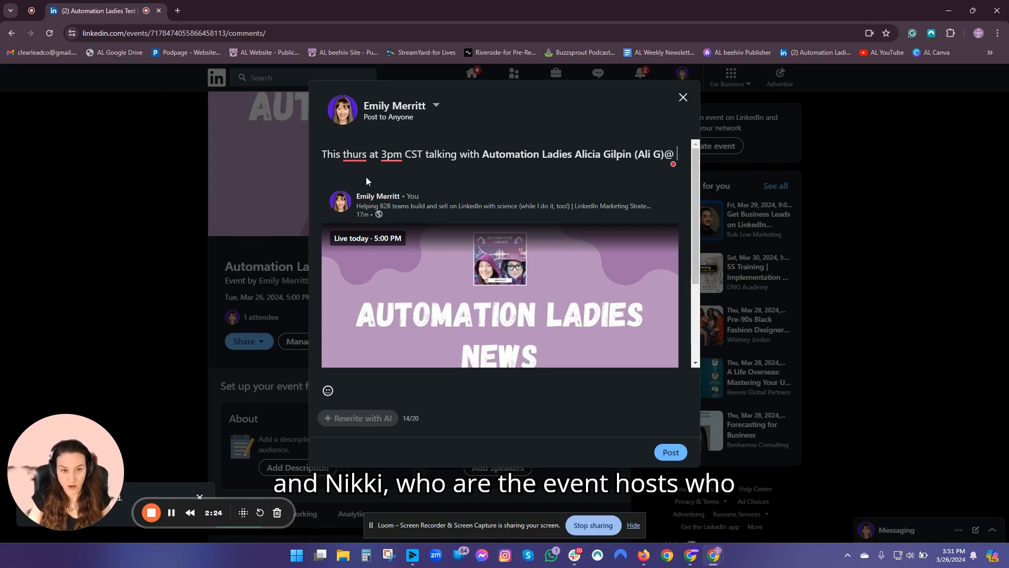
{"action": "type", "text": "n"}
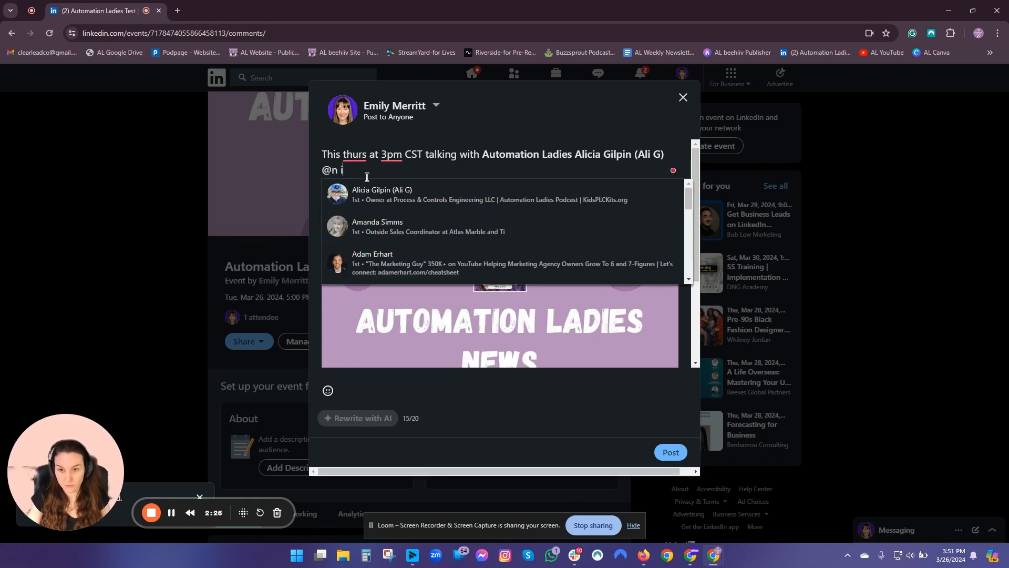
{"action": "type", "text": "ik"}
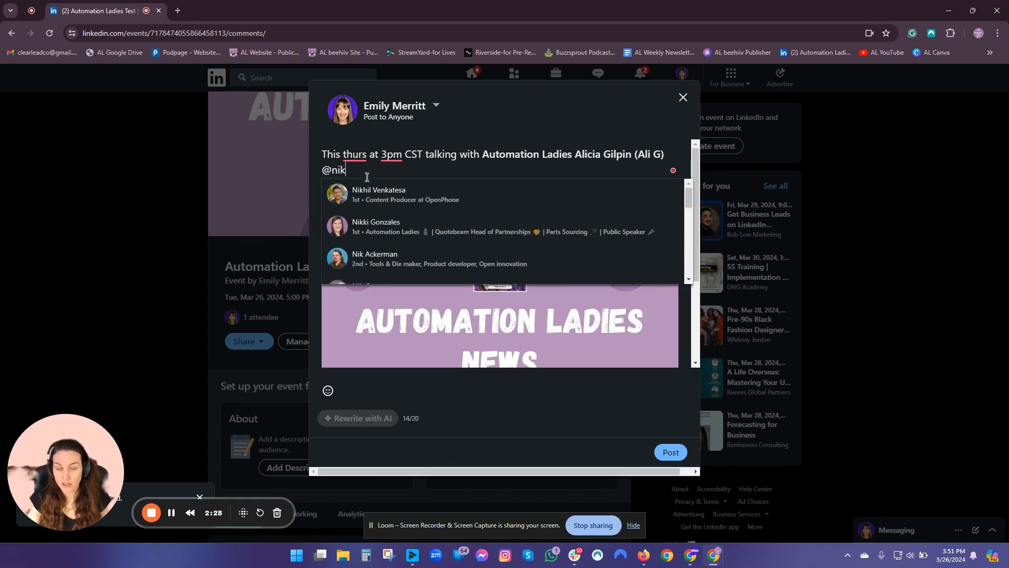
{"action": "left_click", "coordinate": [363, 190]}
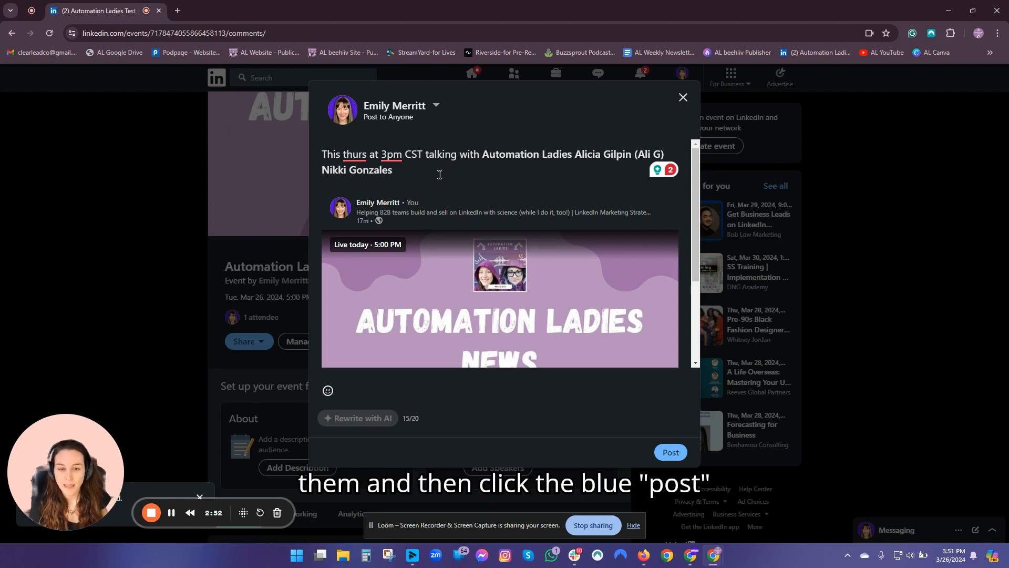
- Post the captioned repost, then open the event's Invite dialog from Share
{"action": "left_click", "coordinate": [669, 453]}
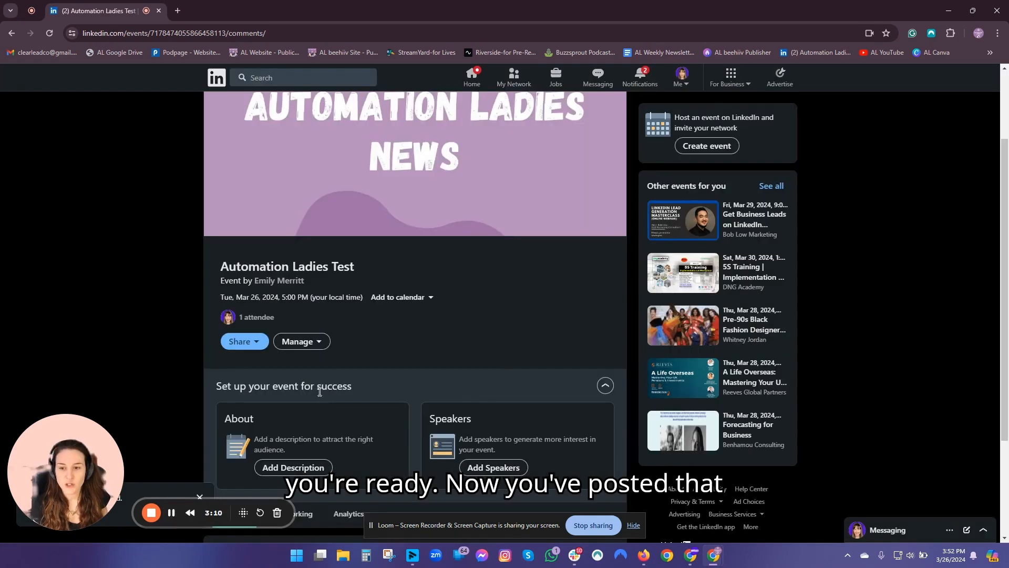
{"action": "left_click", "coordinate": [242, 341]}
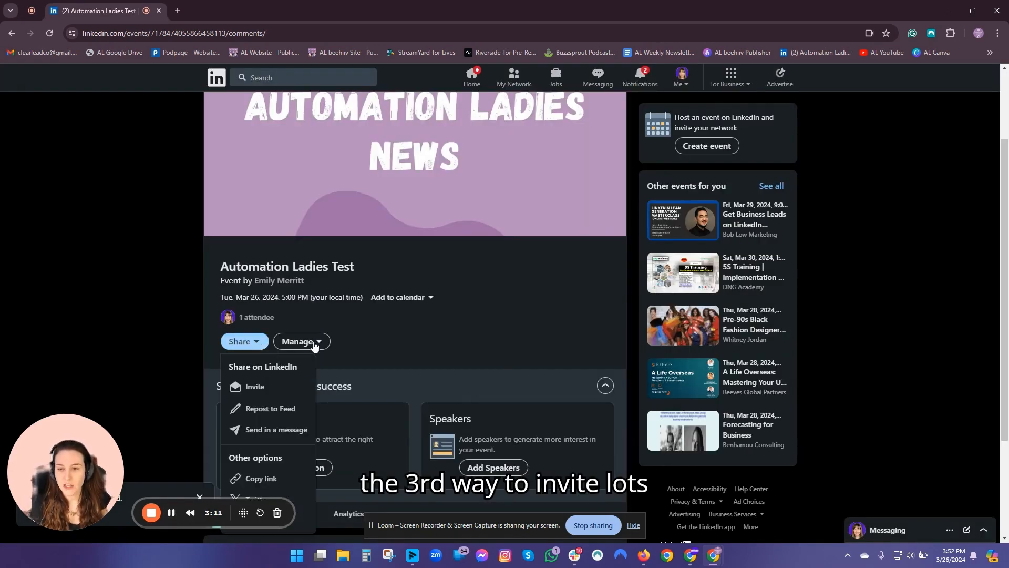
{"action": "left_click", "coordinate": [289, 389]}
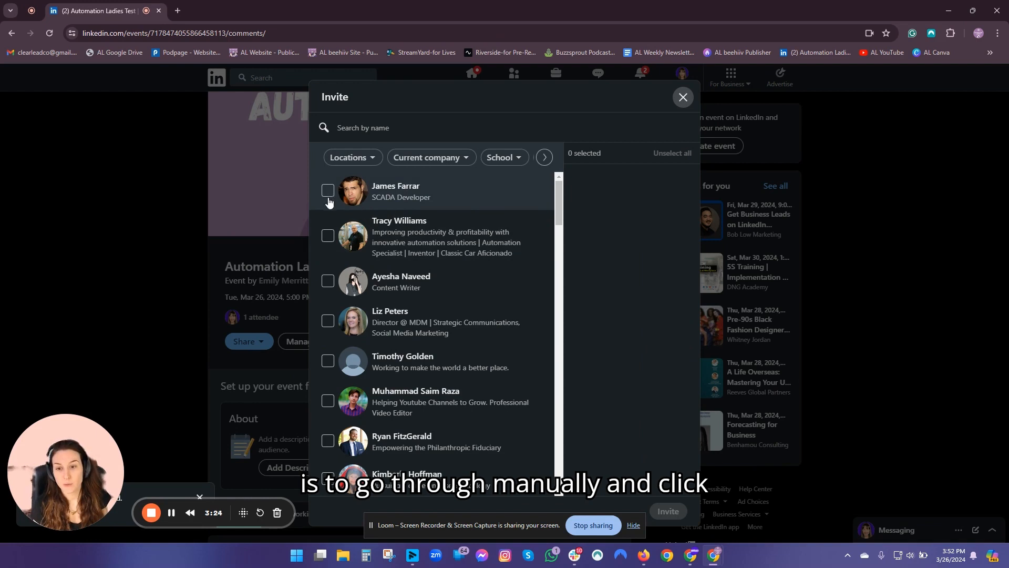
- Tick three connections in the Invite list so the count shows 3 selected
{"action": "scroll", "coordinate": [328, 220], "scroll_direction": "down", "scroll_amount": 2}
{"action": "left_click", "coordinate": [328, 336]}
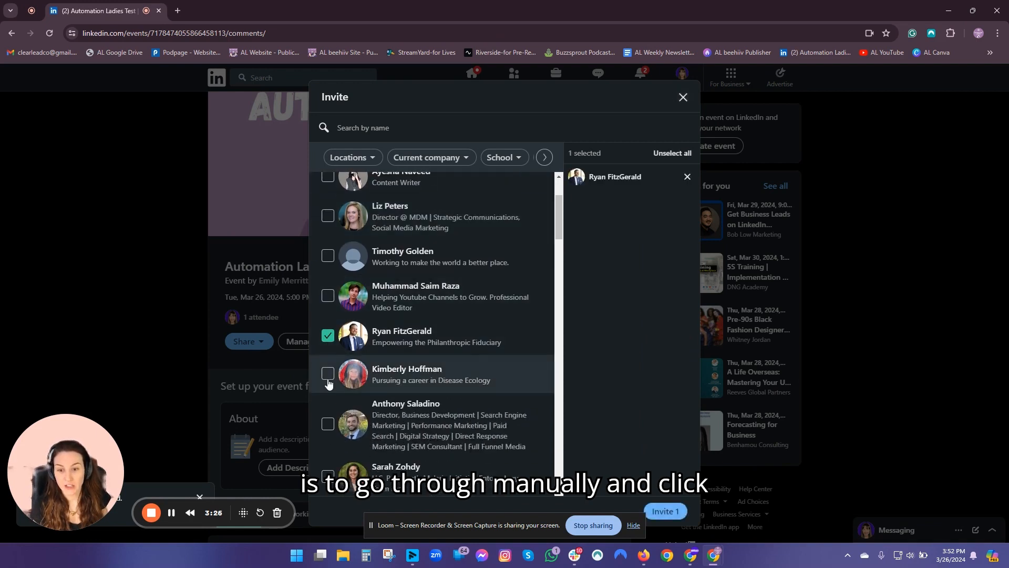
{"action": "left_click", "coordinate": [328, 424]}
{"action": "scroll", "coordinate": [405, 339], "scroll_direction": "down", "scroll_amount": 2}
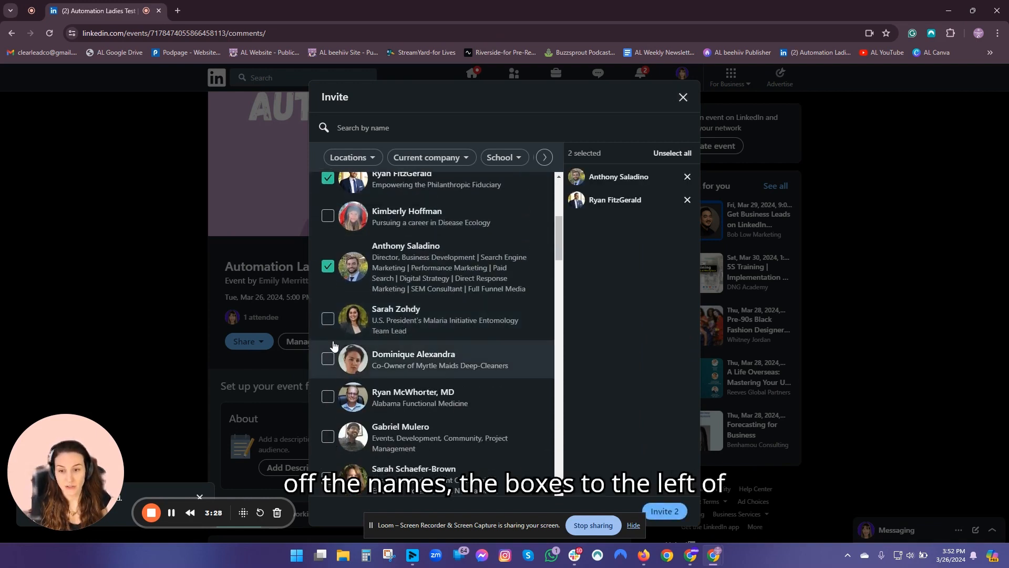
{"action": "left_click", "coordinate": [328, 360]}
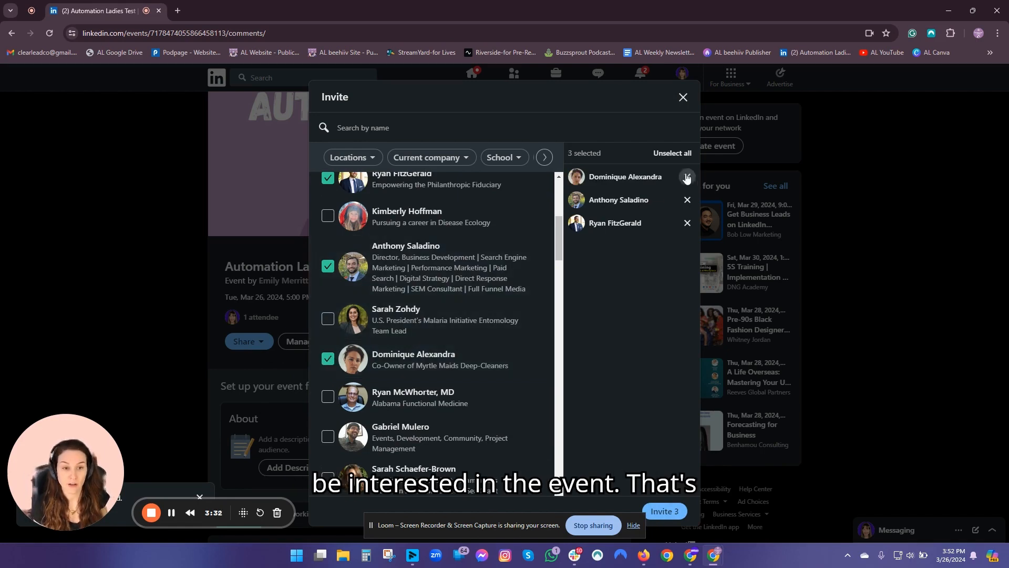
{"action": "scroll", "coordinate": [402, 287], "scroll_direction": "up", "scroll_amount": 5}
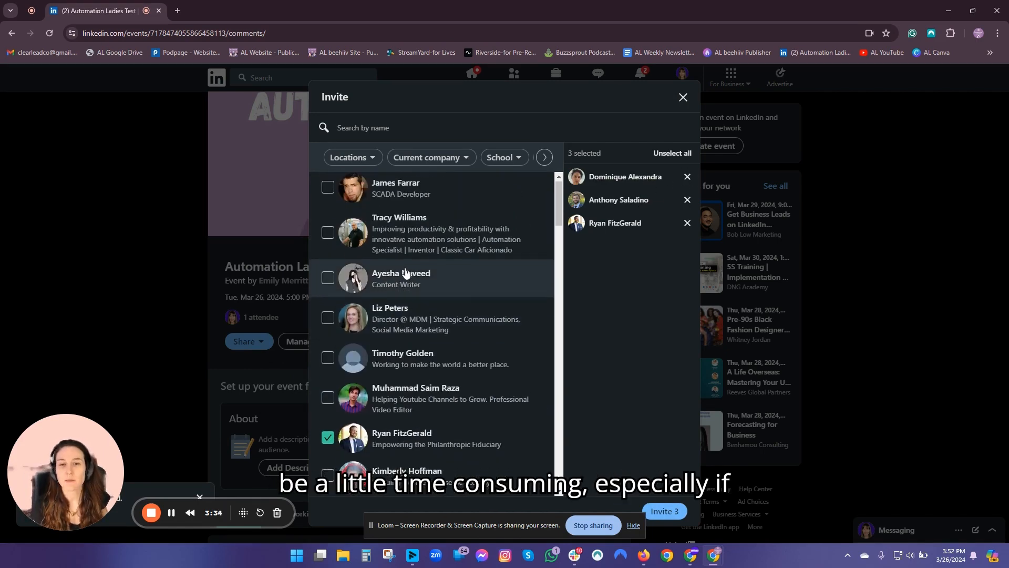
{"action": "scroll", "coordinate": [405, 268], "scroll_direction": "down", "scroll_amount": 4}
{"action": "scroll", "coordinate": [405, 270], "scroll_direction": "up", "scroll_amount": 4}
{"action": "scroll", "coordinate": [415, 238], "scroll_direction": "down", "scroll_amount": 5}
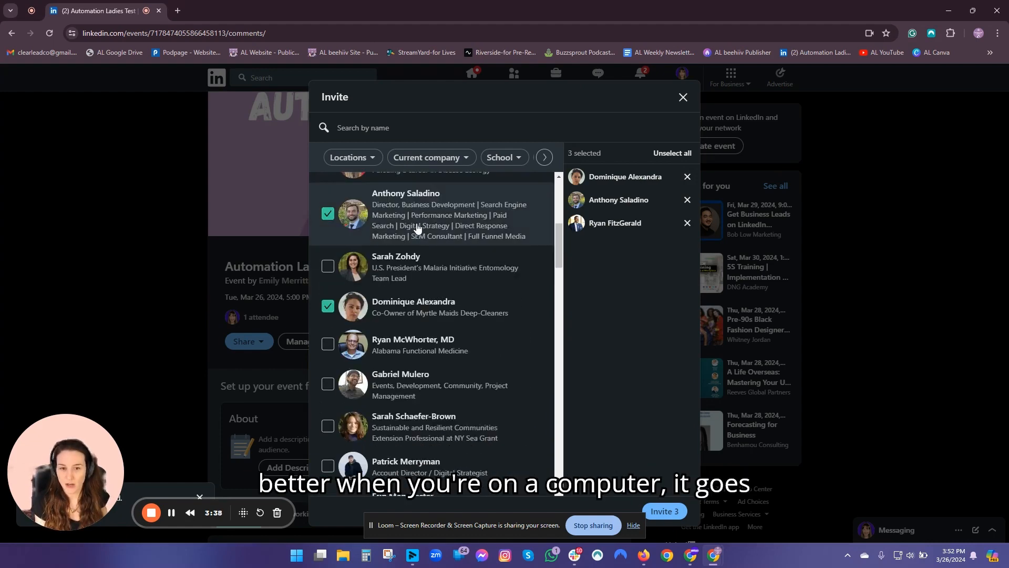
{"action": "scroll", "coordinate": [420, 226], "scroll_direction": "down", "scroll_amount": 4}
{"action": "scroll", "coordinate": [424, 226], "scroll_direction": "up", "scroll_amount": 10}
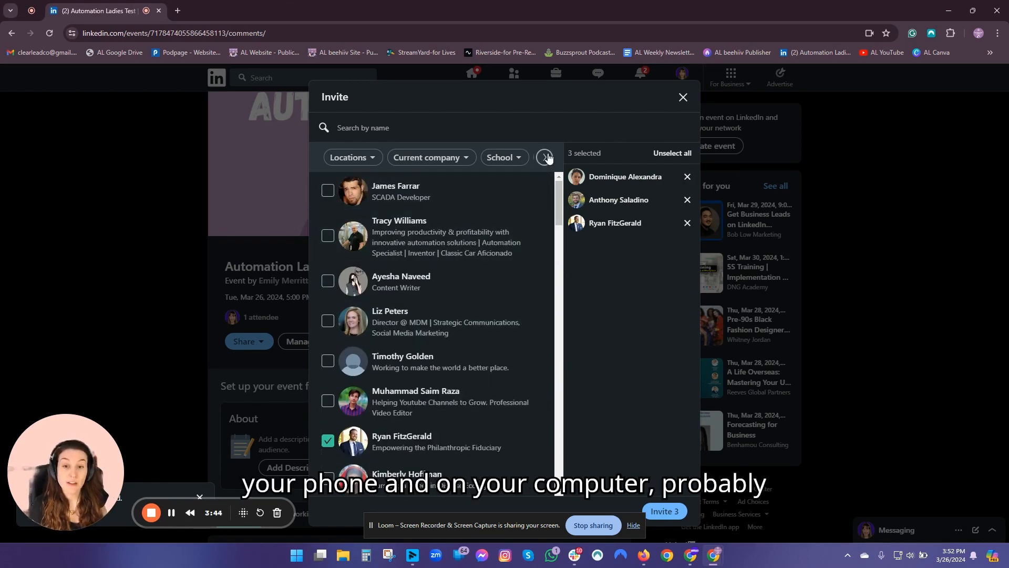
- Filter invitees to current company Pfizer and select all five, raising the total to 8
{"action": "left_click", "coordinate": [444, 159]}
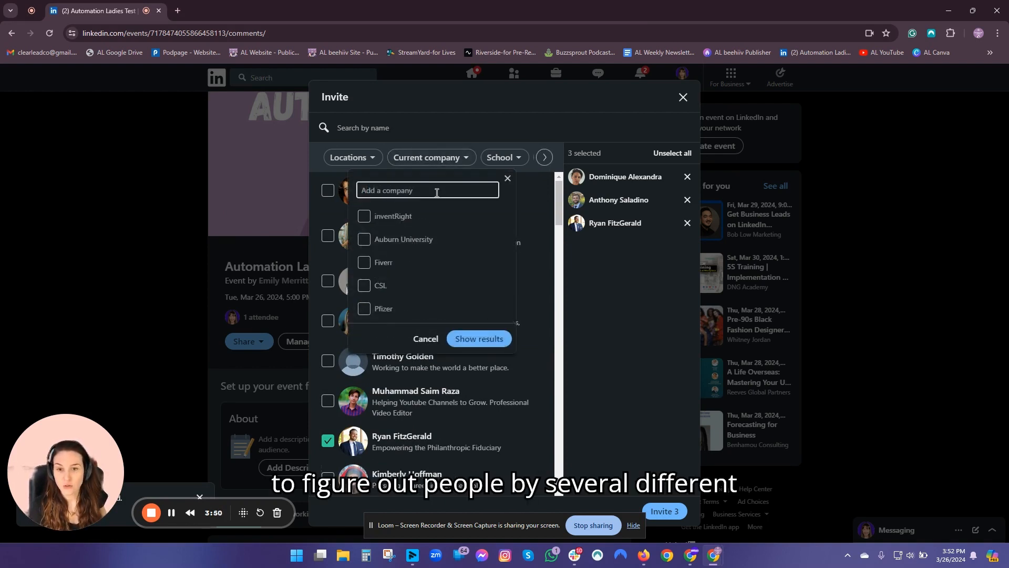
{"action": "left_click", "coordinate": [376, 161]}
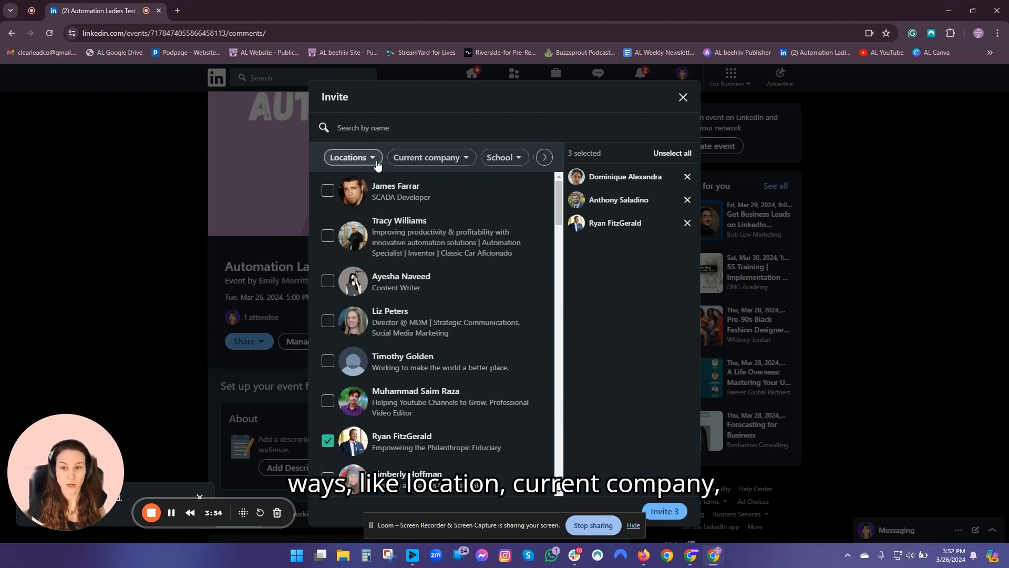
{"action": "left_click", "coordinate": [545, 157]}
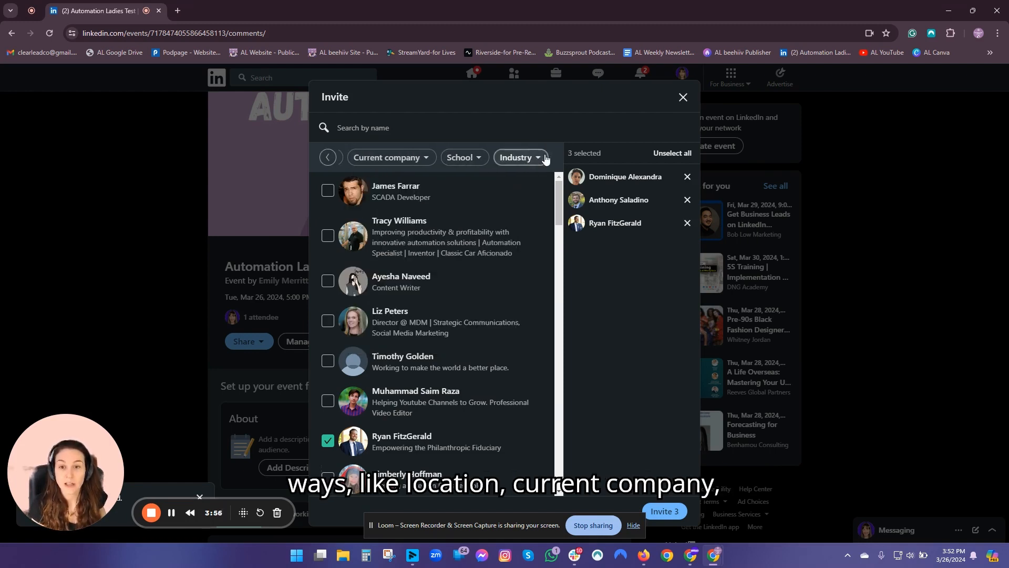
{"action": "left_click", "coordinate": [329, 157]}
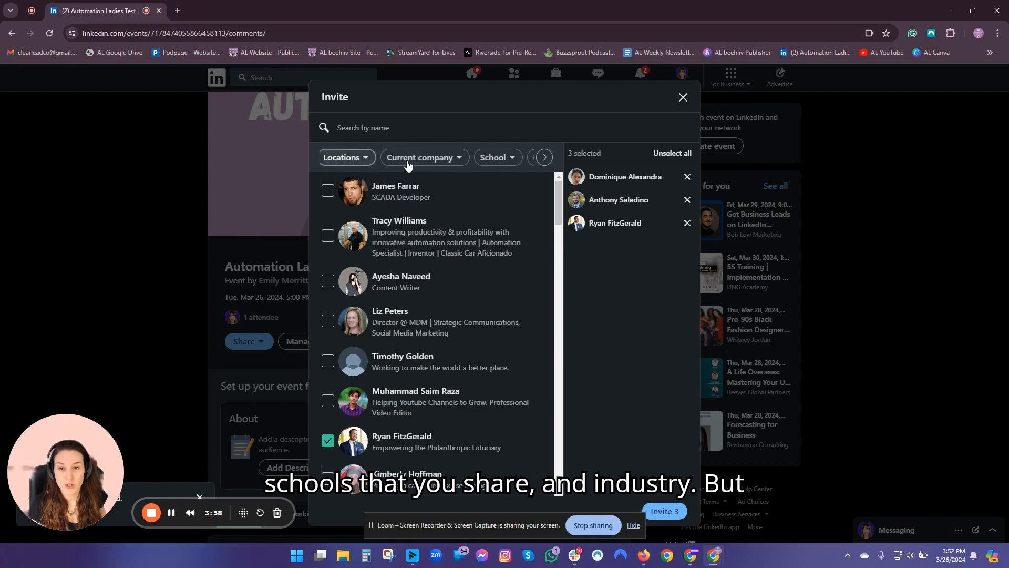
{"action": "left_click", "coordinate": [423, 157]}
{"action": "left_click", "coordinate": [381, 310]}
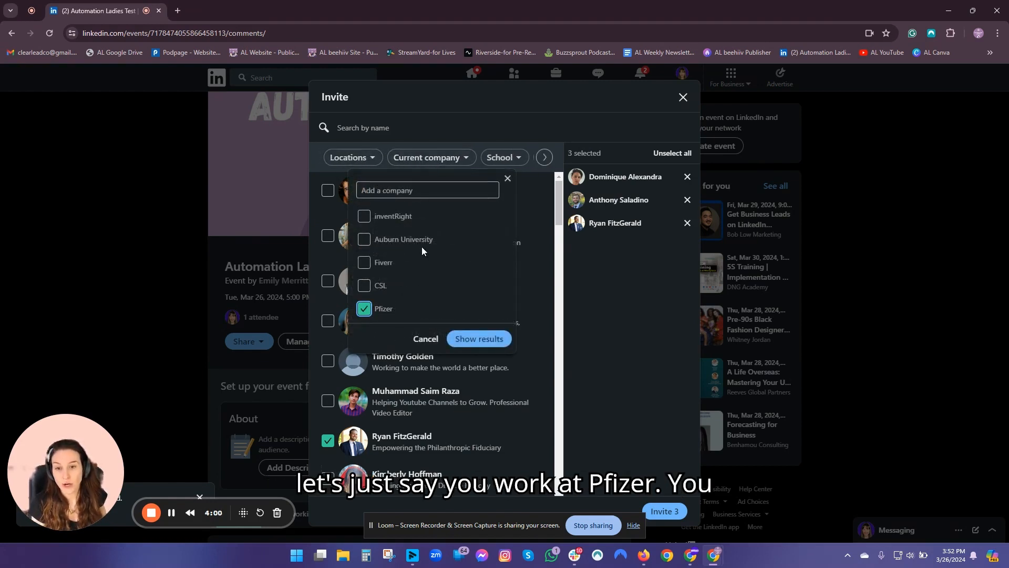
{"action": "left_click", "coordinate": [458, 343]}
{"action": "left_click", "coordinate": [331, 159]}
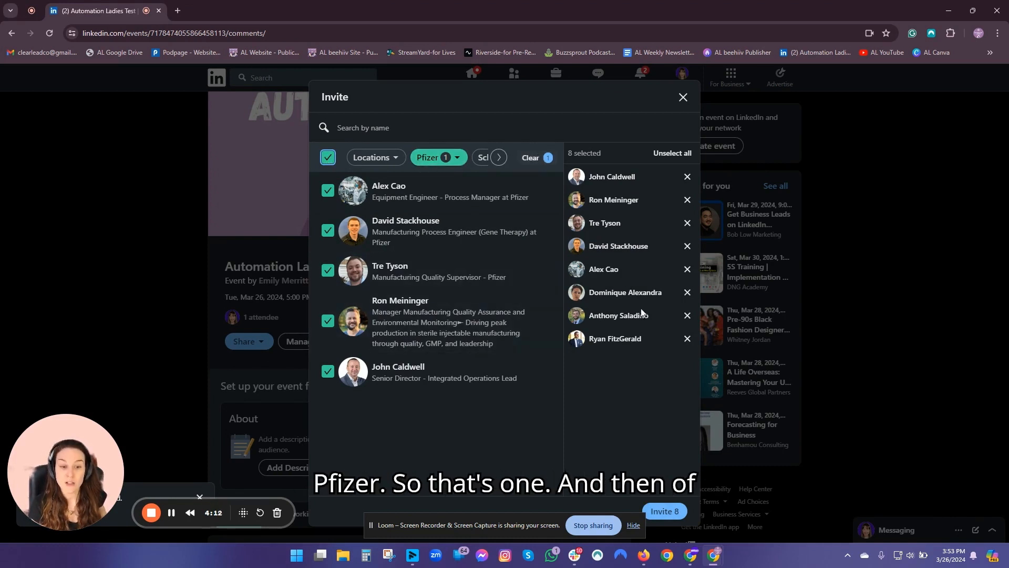
{"action": "left_click", "coordinate": [635, 527]}
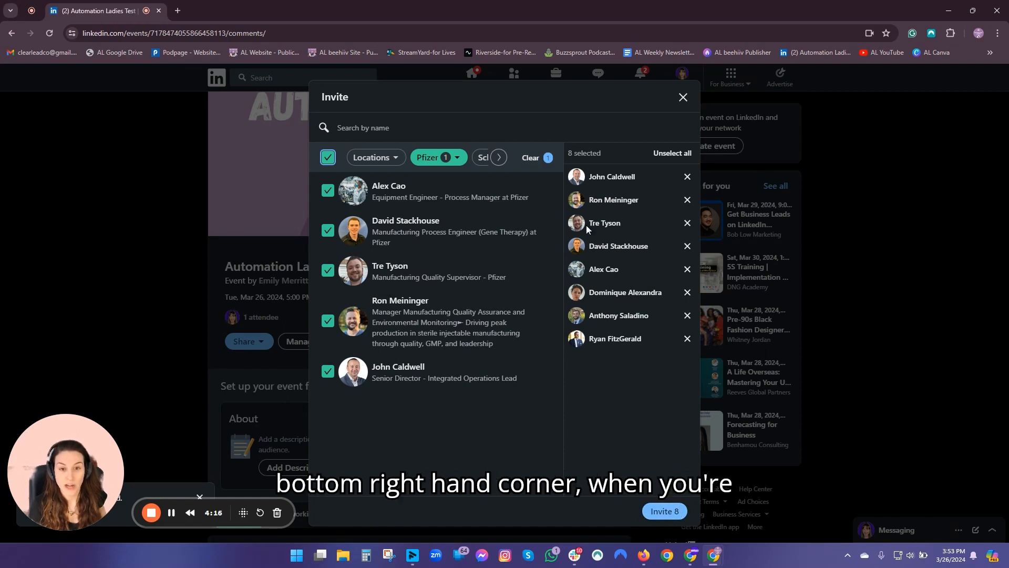
- Clear the Pfizer company filter from the Invite list
{"action": "left_click", "coordinate": [535, 158]}
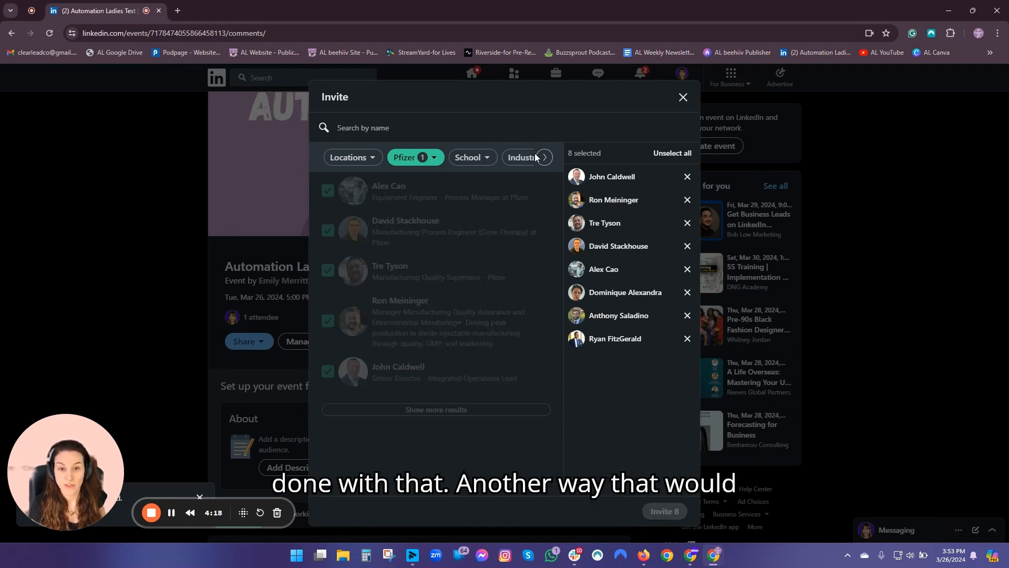
{"action": "left_click", "coordinate": [528, 159]}
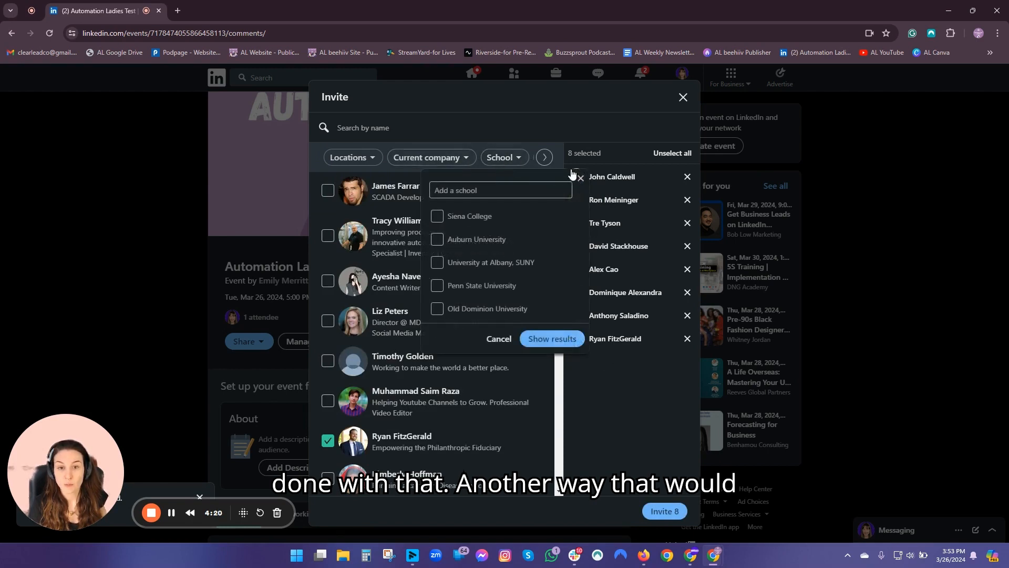
{"action": "left_click", "coordinate": [544, 161]}
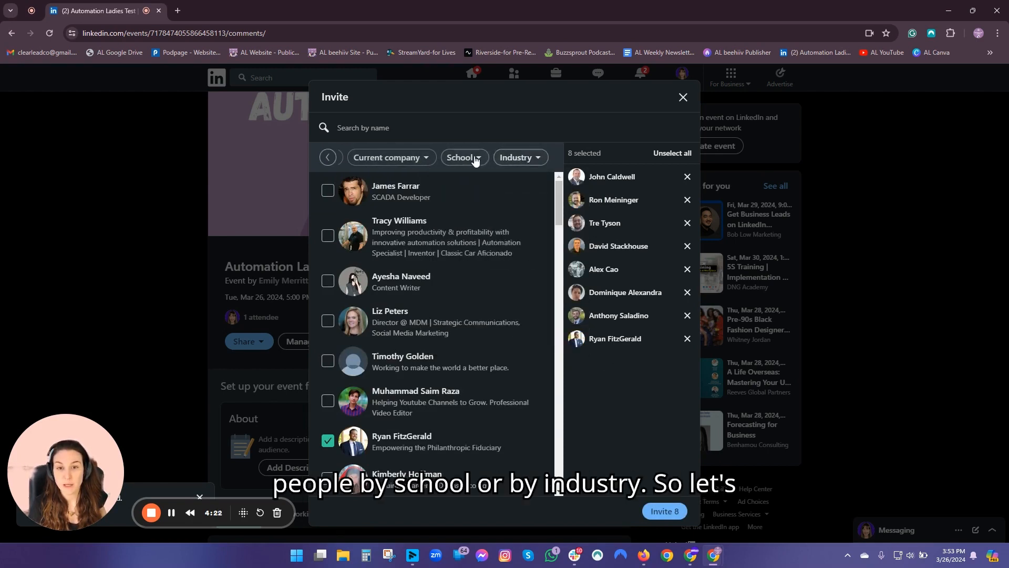
{"action": "left_click", "coordinate": [328, 158]}
- Filter by industry: Manufacturing, Chemical Manufacturing and Professional Services, keeping 8 selected
{"action": "left_click", "coordinate": [543, 158]}
{"action": "left_click", "coordinate": [536, 158]}
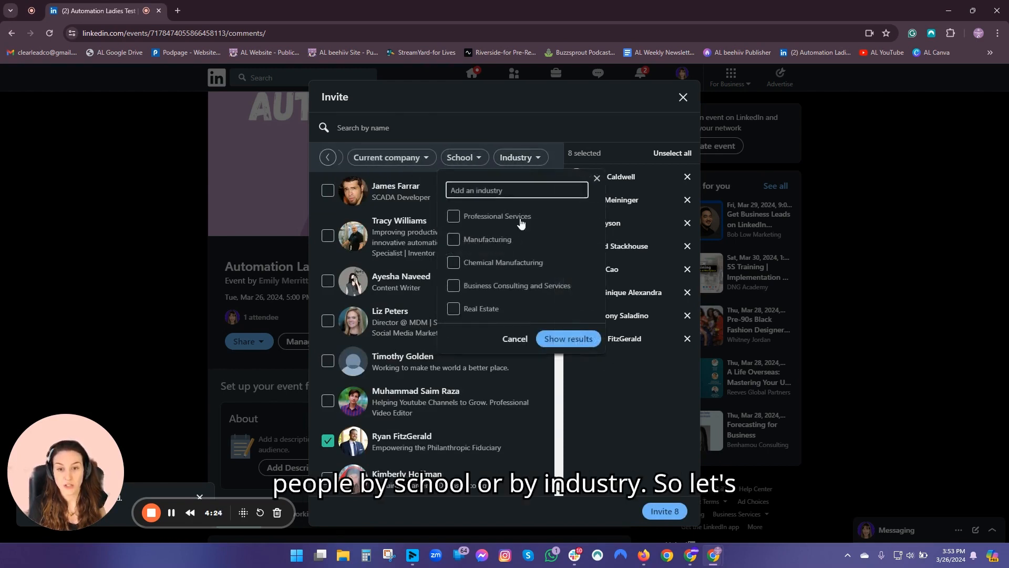
{"action": "left_click", "coordinate": [499, 240]}
{"action": "left_click", "coordinate": [503, 265]}
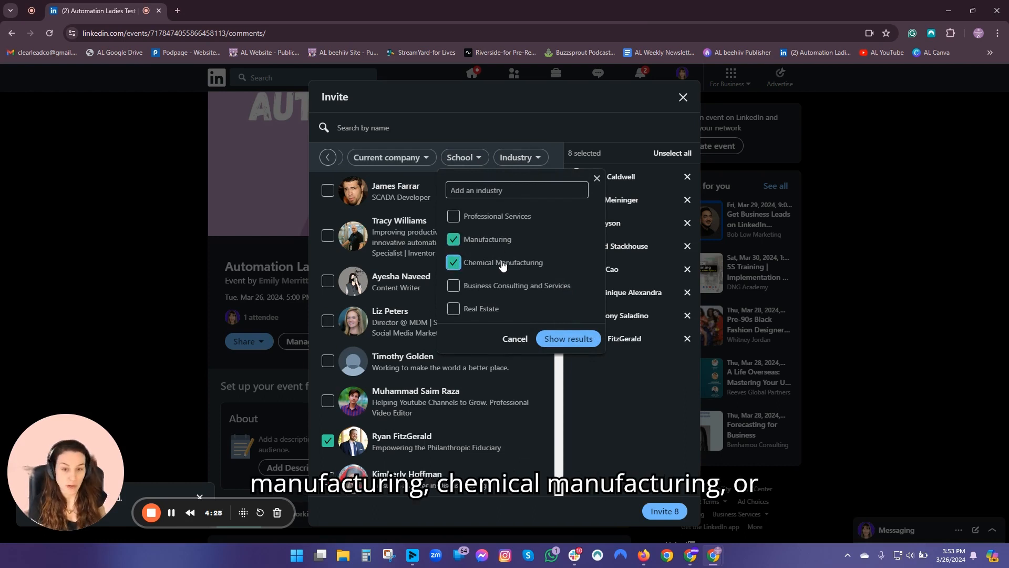
{"action": "left_click", "coordinate": [499, 220]}
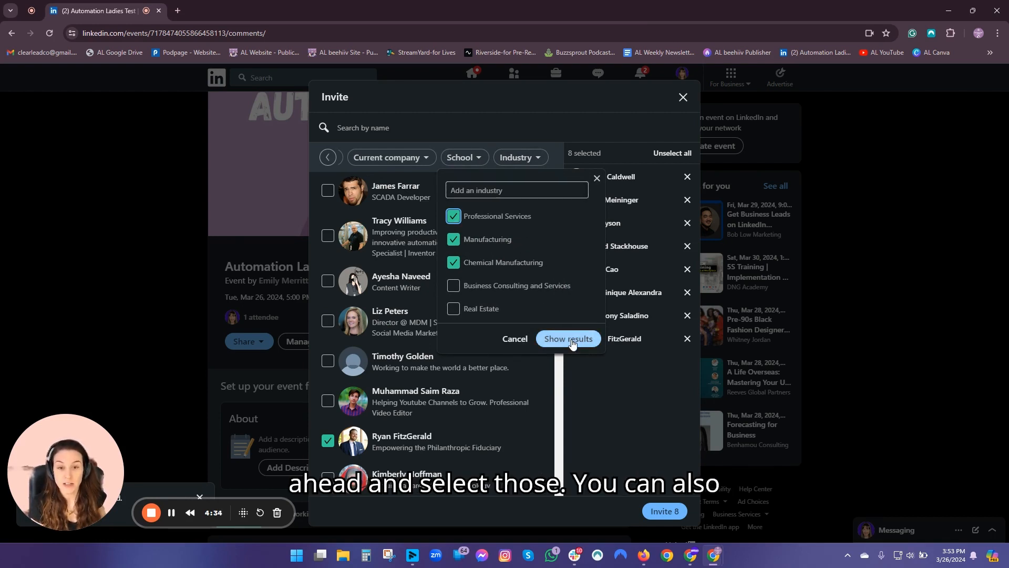
{"action": "left_click", "coordinate": [513, 194]}
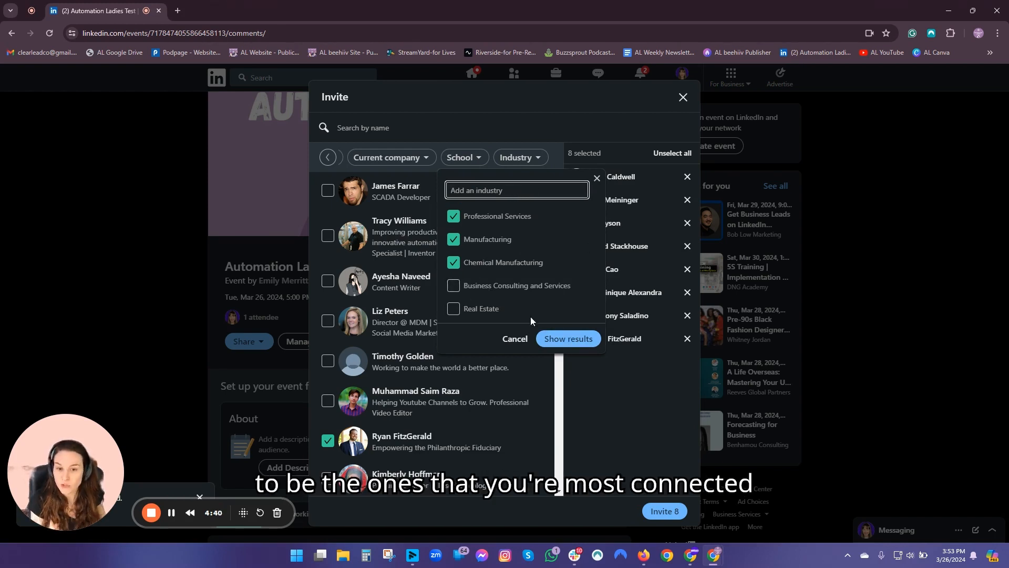
{"action": "left_click", "coordinate": [565, 339]}
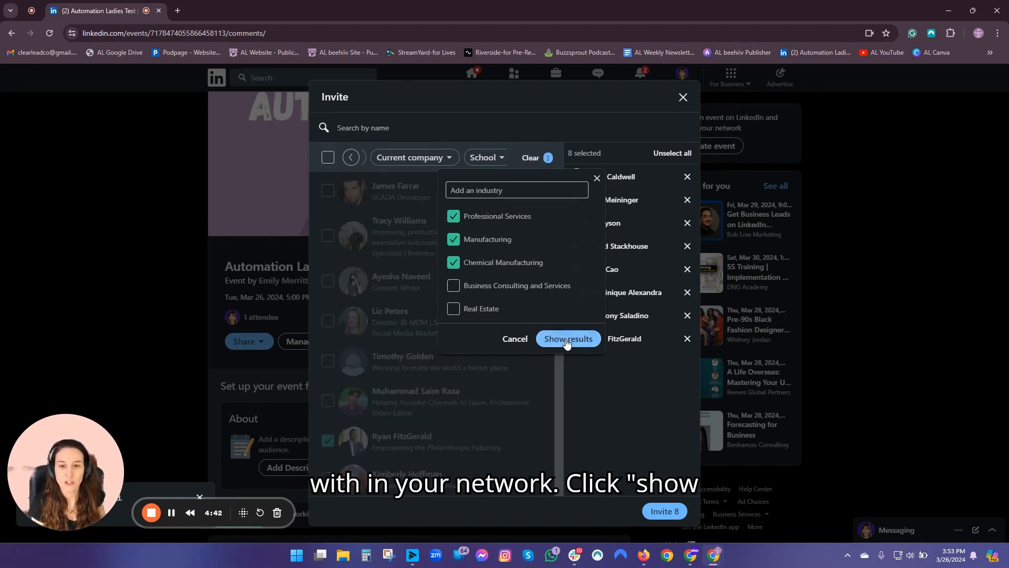
- Select all industry-filtered connections, bringing the invite total to 57
{"action": "left_click", "coordinate": [326, 158]}
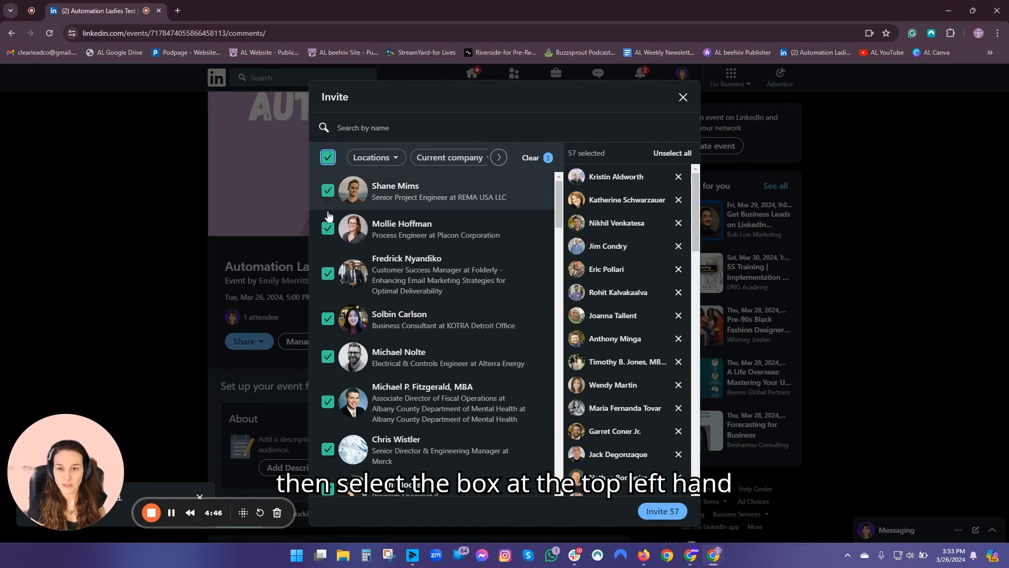